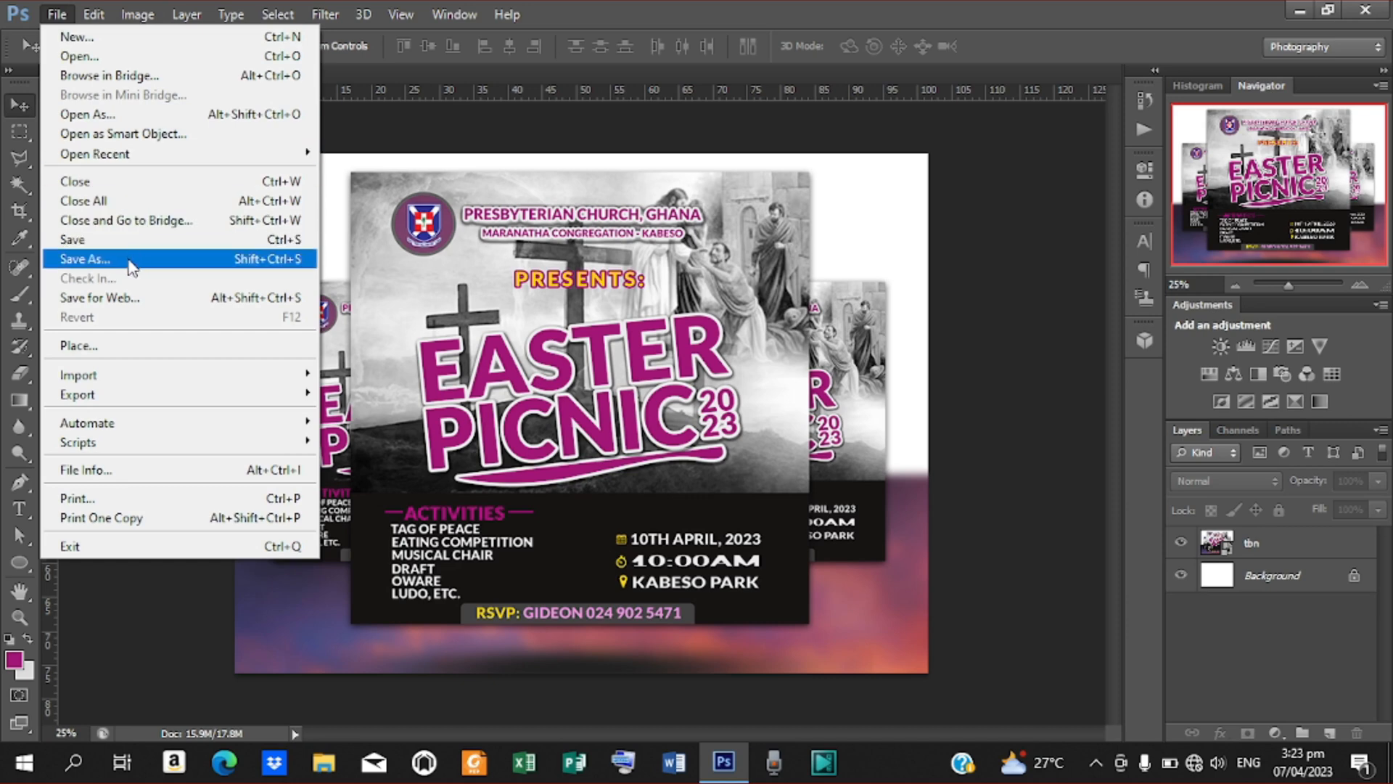
Save the flyer design to the Desktop as "flyer picnic" in Photoshop (PSD) format with Maximize Compatibility on
{"action": "left_click", "coordinate": [85, 259]}
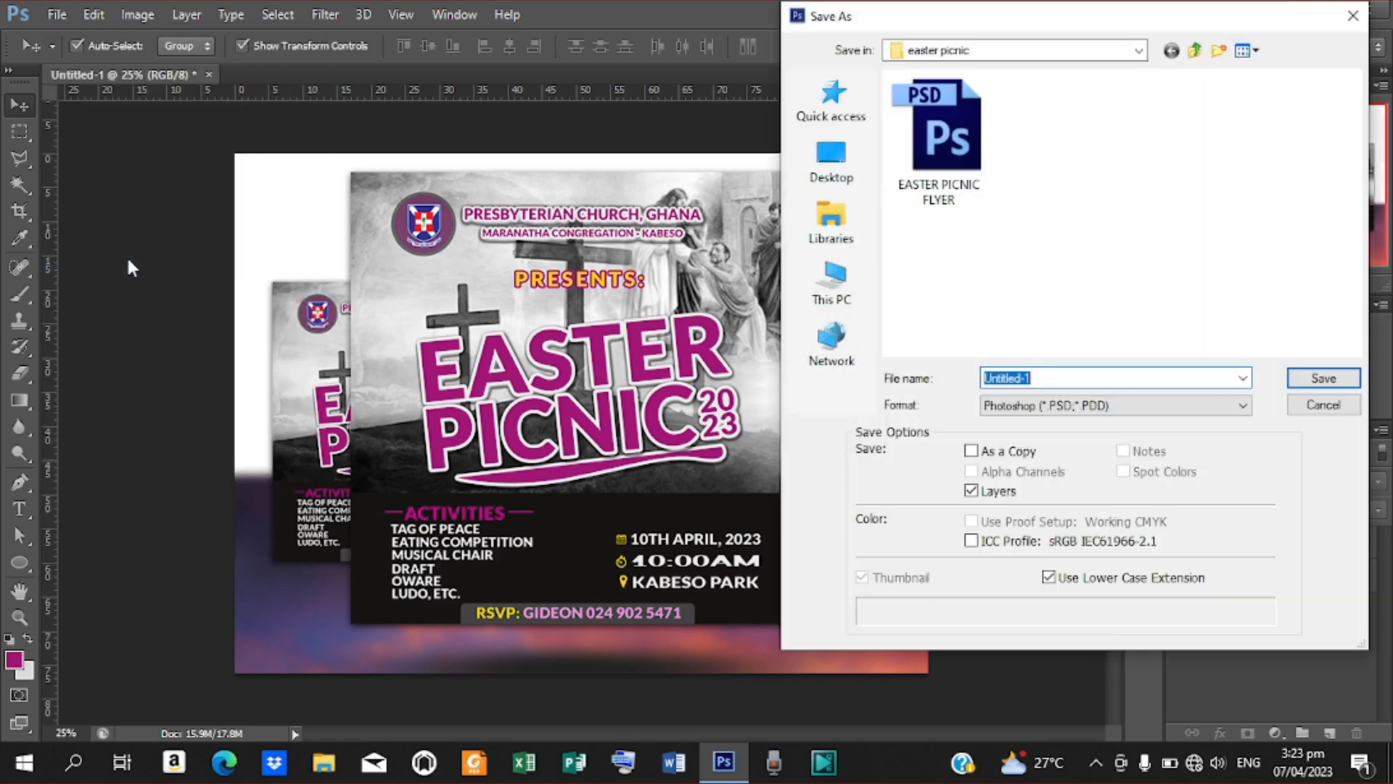
{"action": "left_click", "coordinate": [869, 190]}
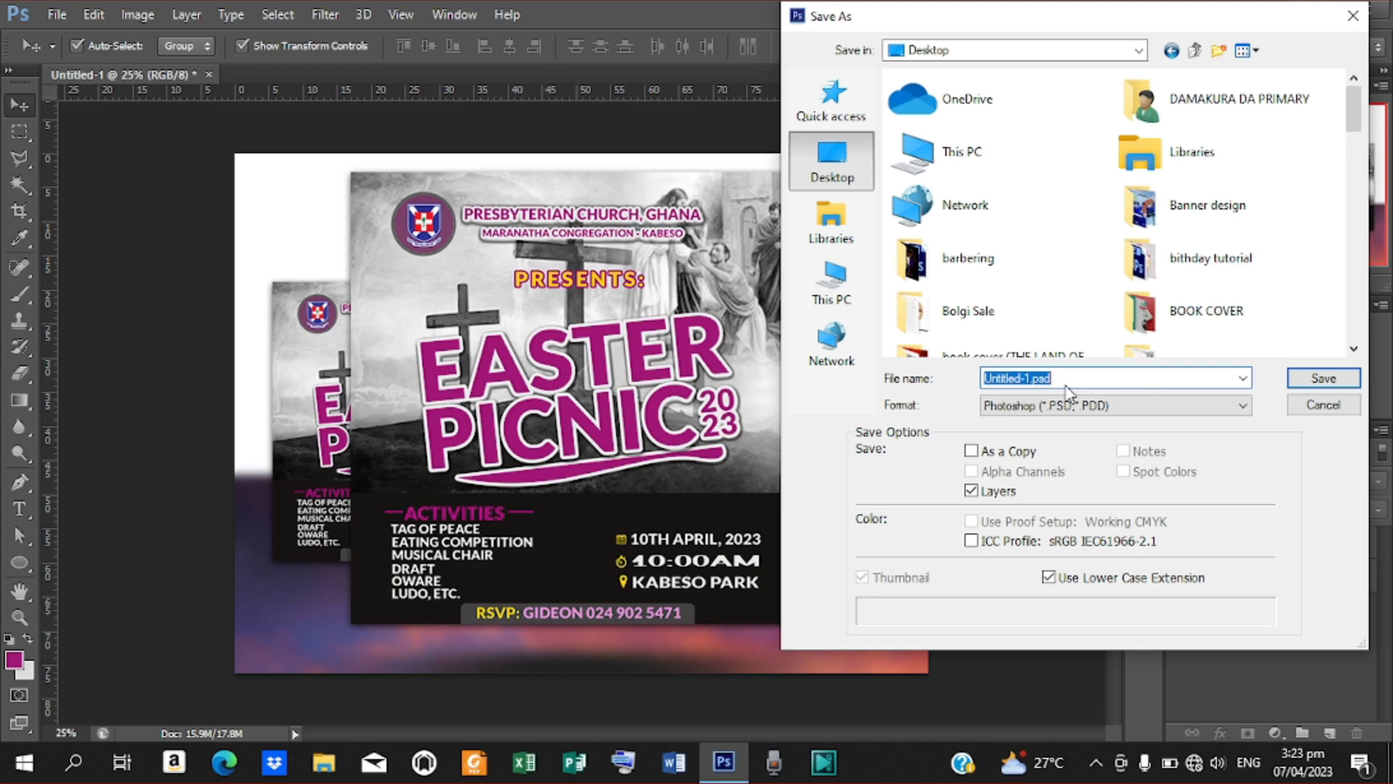
{"action": "type", "text": "flyer picnic"}
{"action": "left_click", "coordinate": [1237, 407]}
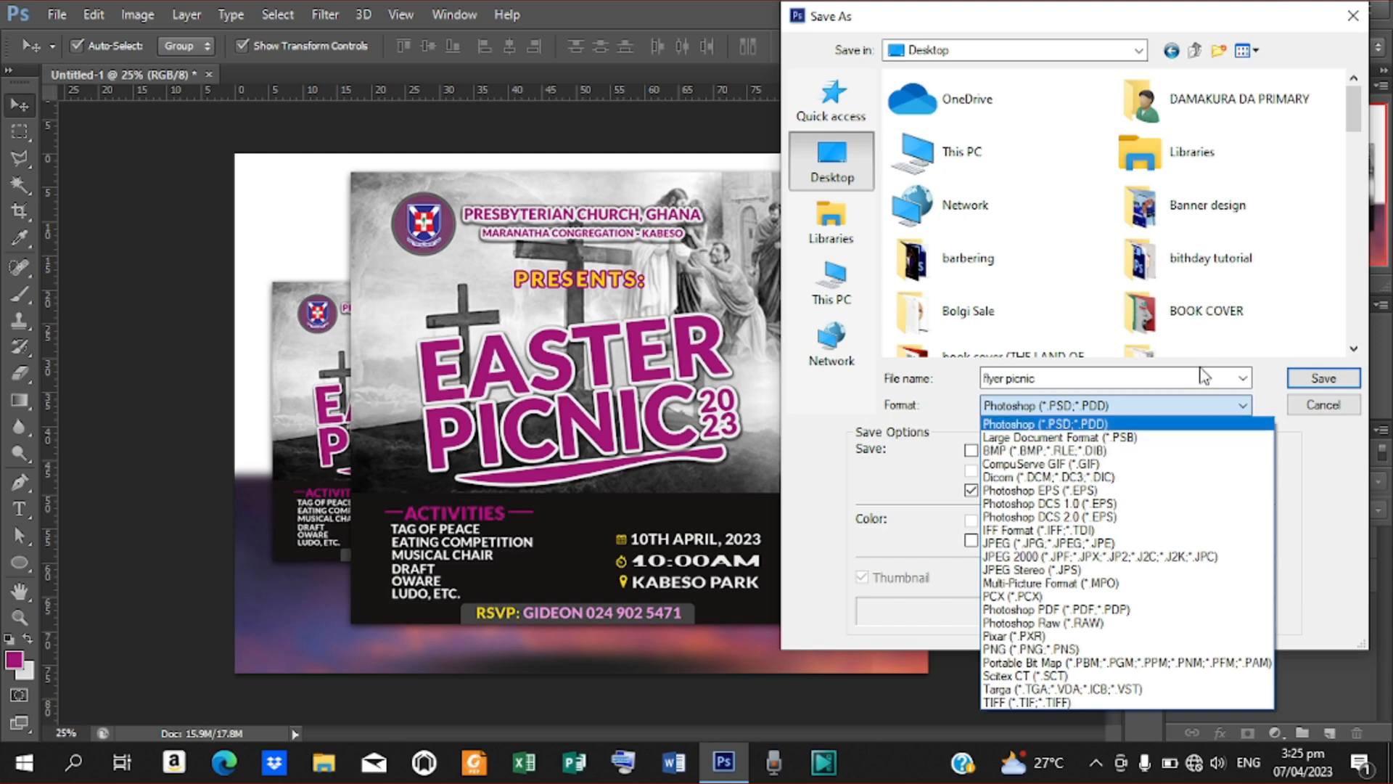
{"action": "left_click", "coordinate": [1238, 343]}
{"action": "left_click", "coordinate": [1243, 407]}
{"action": "left_click", "coordinate": [1141, 425]}
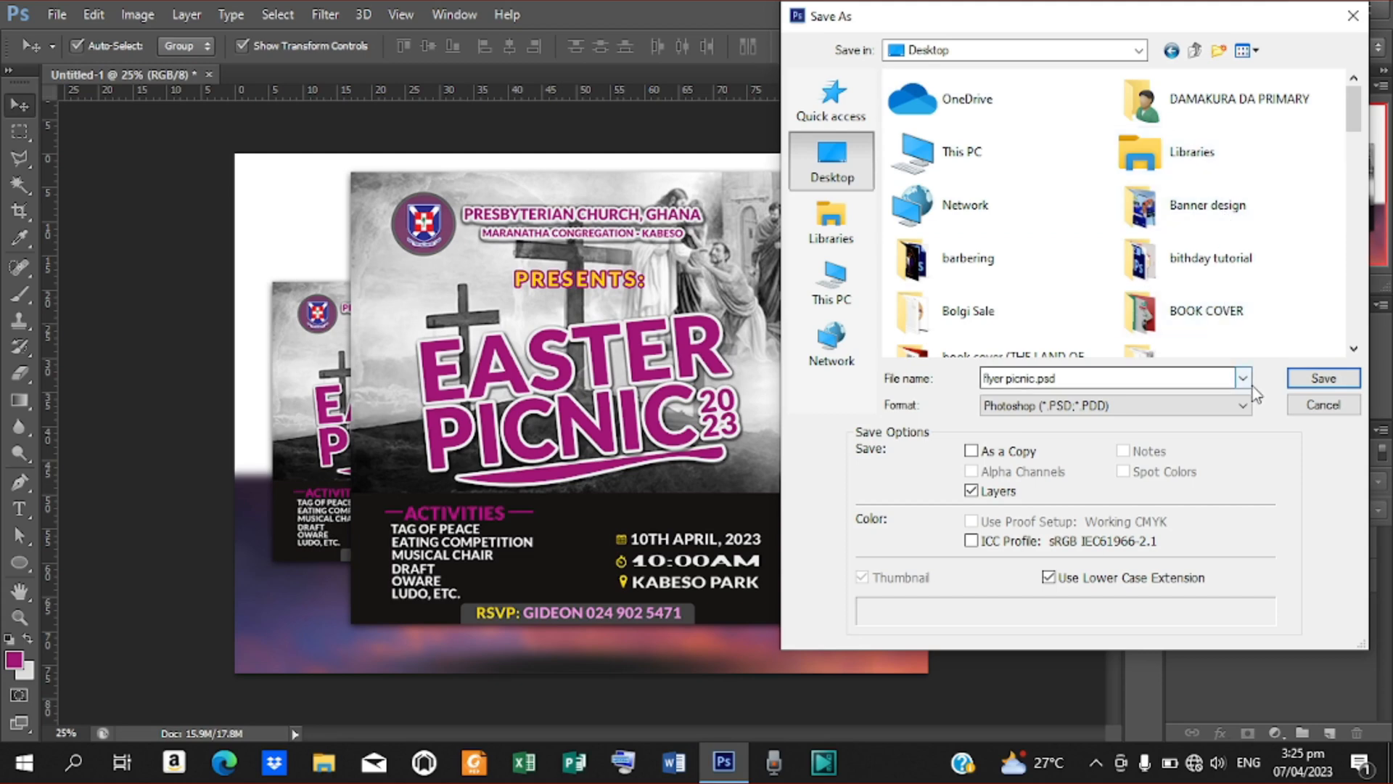
{"action": "left_click", "coordinate": [1312, 377]}
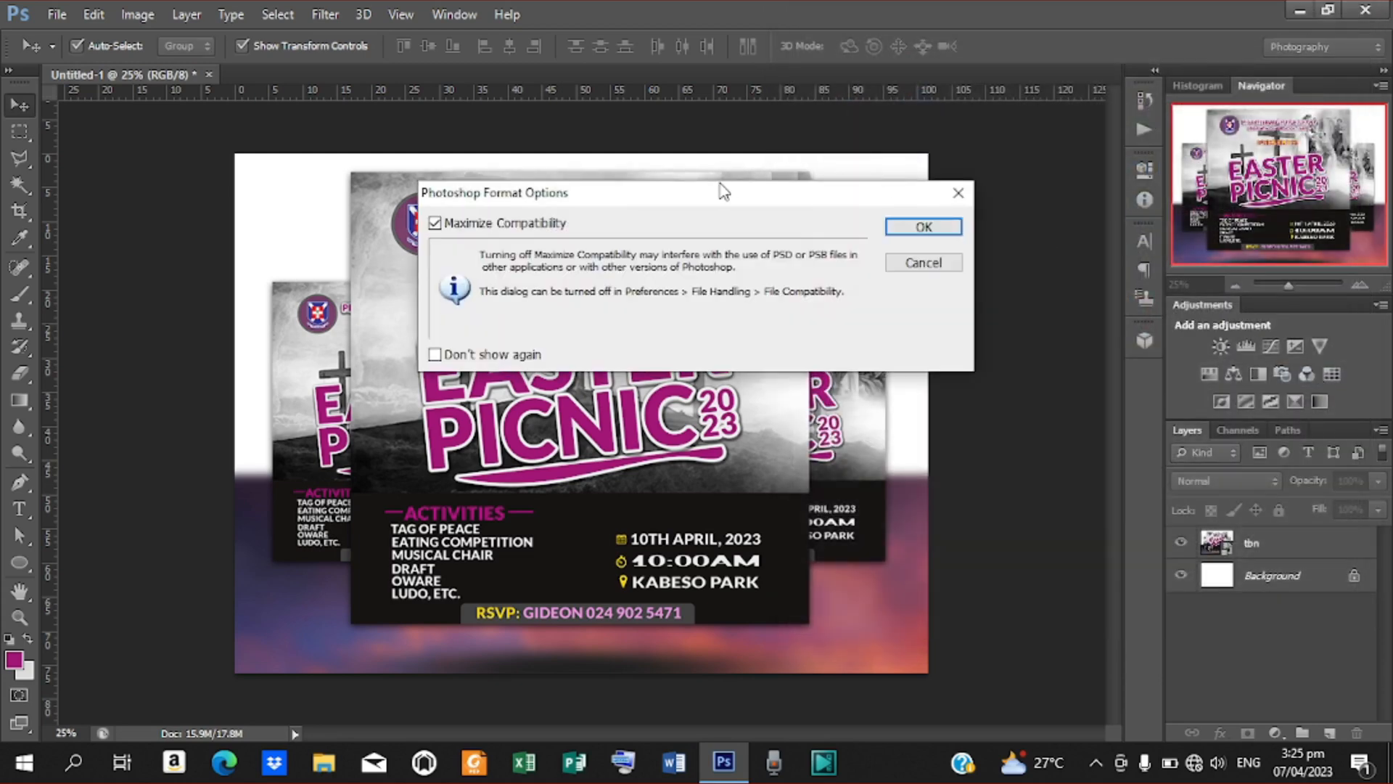
{"action": "left_click_drag", "start_coordinate": [722, 185], "coordinate": [940, 181]}
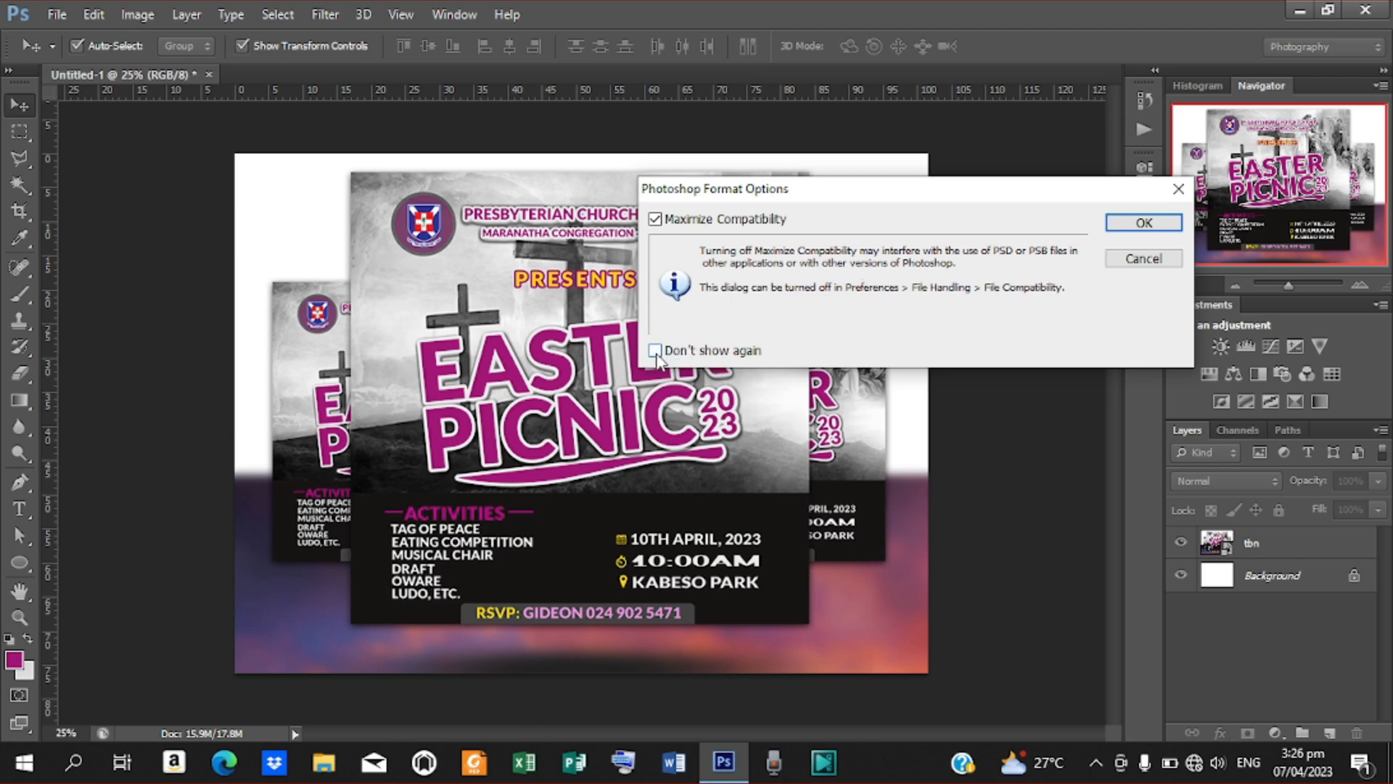
{"action": "left_click", "coordinate": [1136, 229]}
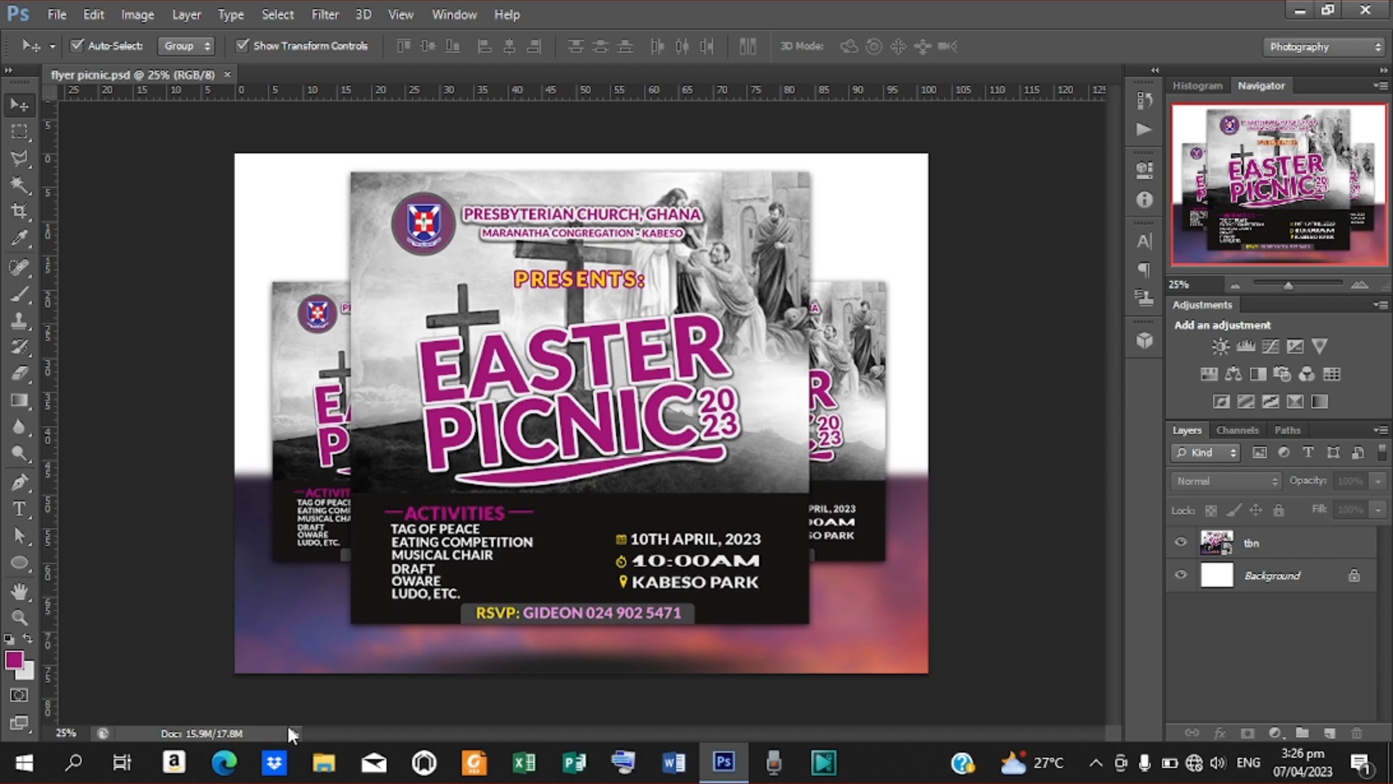
Save the design again to the Desktop as flyer picnic.psd with layers and maximum compatibility, replacing the existing file
{"action": "left_click", "coordinate": [54, 16]}
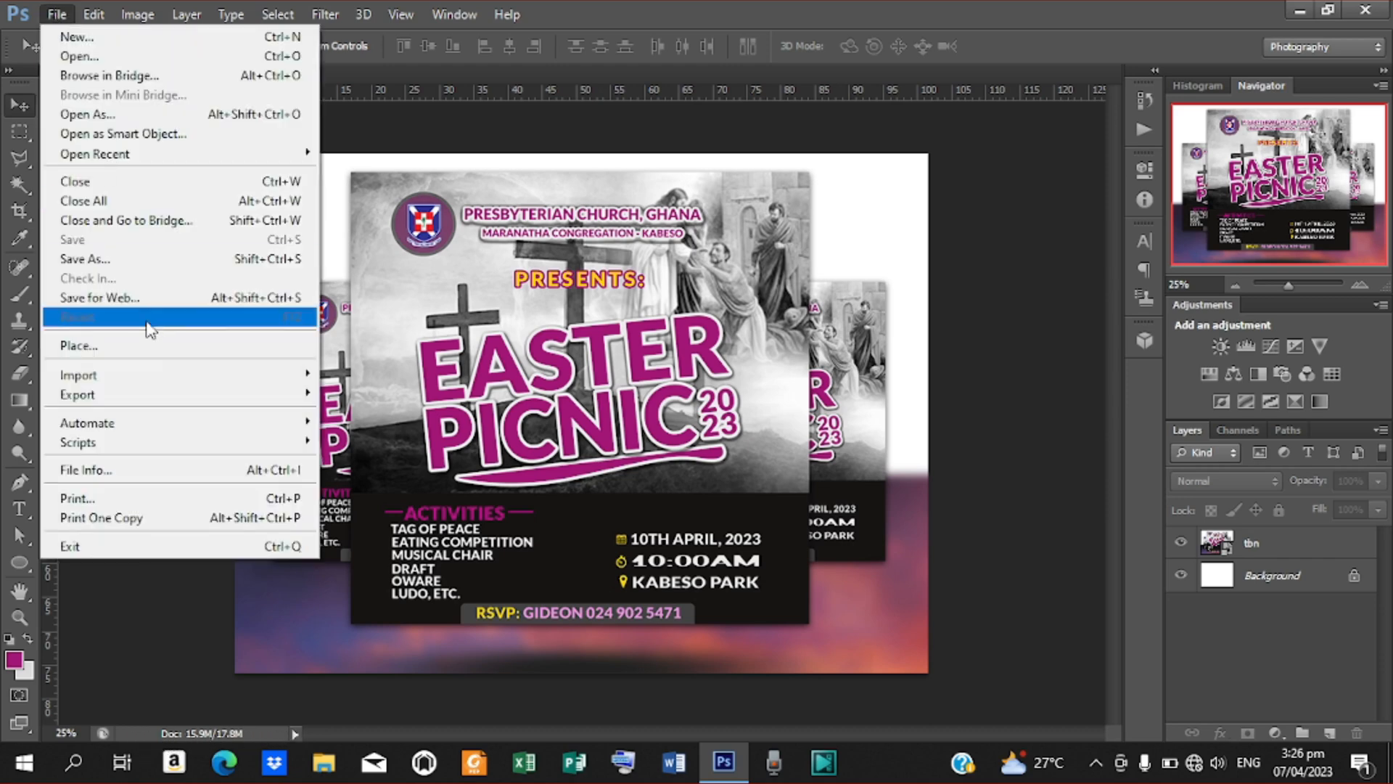
{"action": "left_click", "coordinate": [174, 259]}
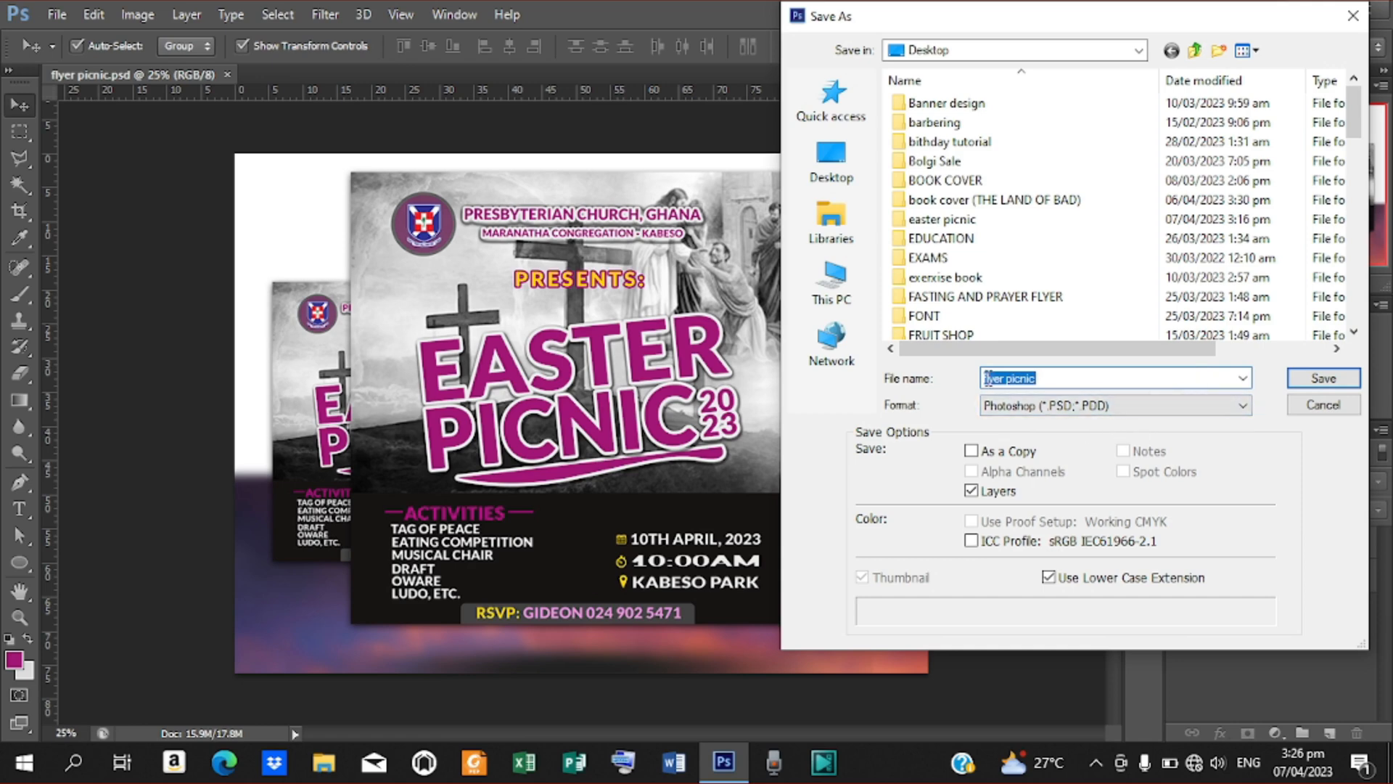
{"action": "left_click", "coordinate": [856, 172]}
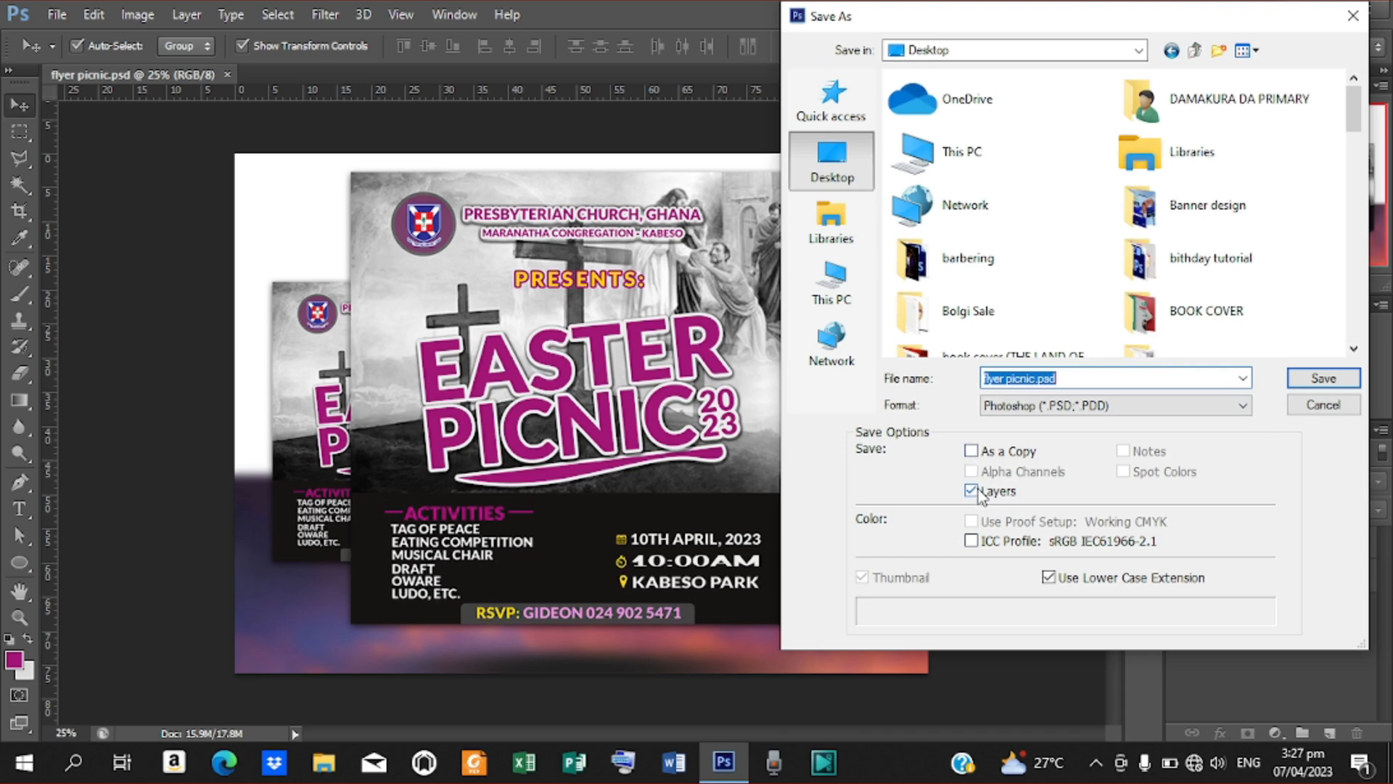
{"action": "left_click", "coordinate": [1324, 378]}
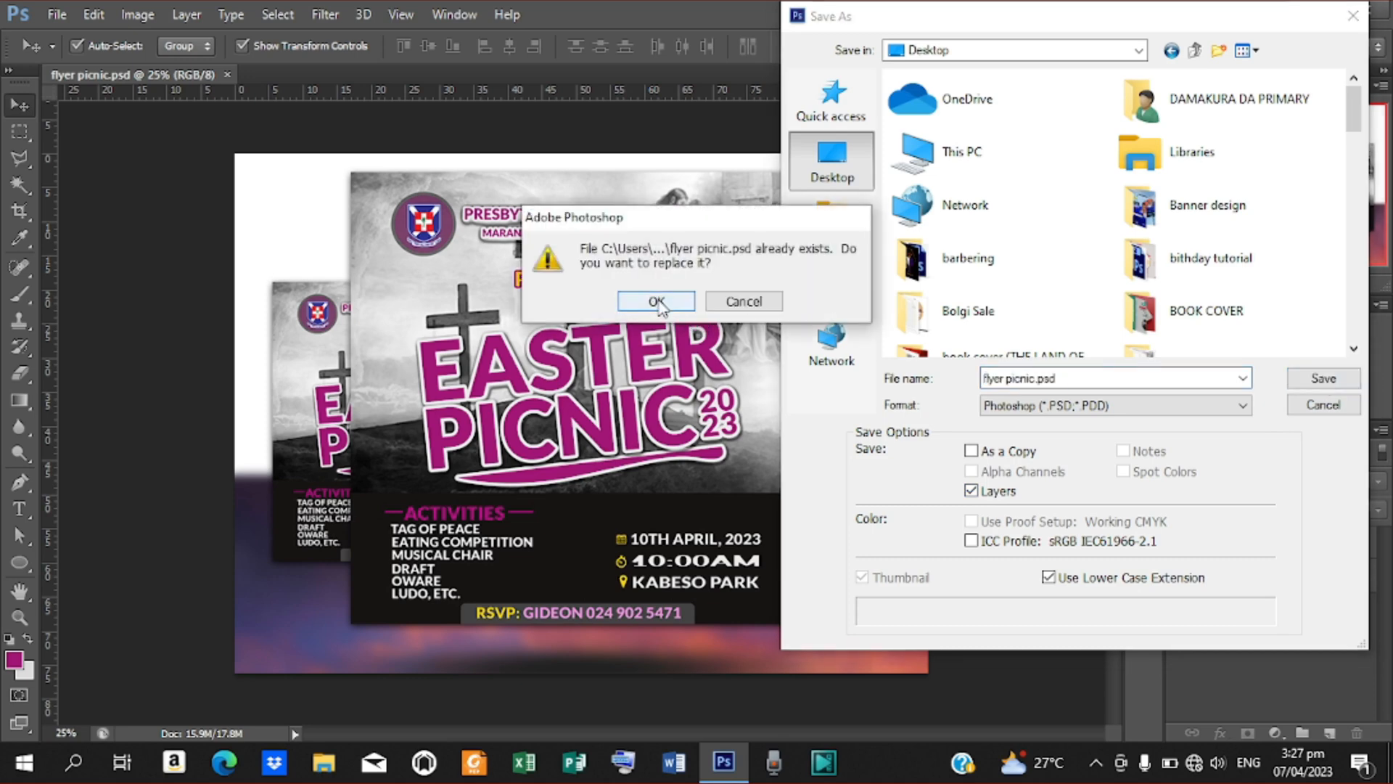
{"action": "left_click", "coordinate": [657, 301]}
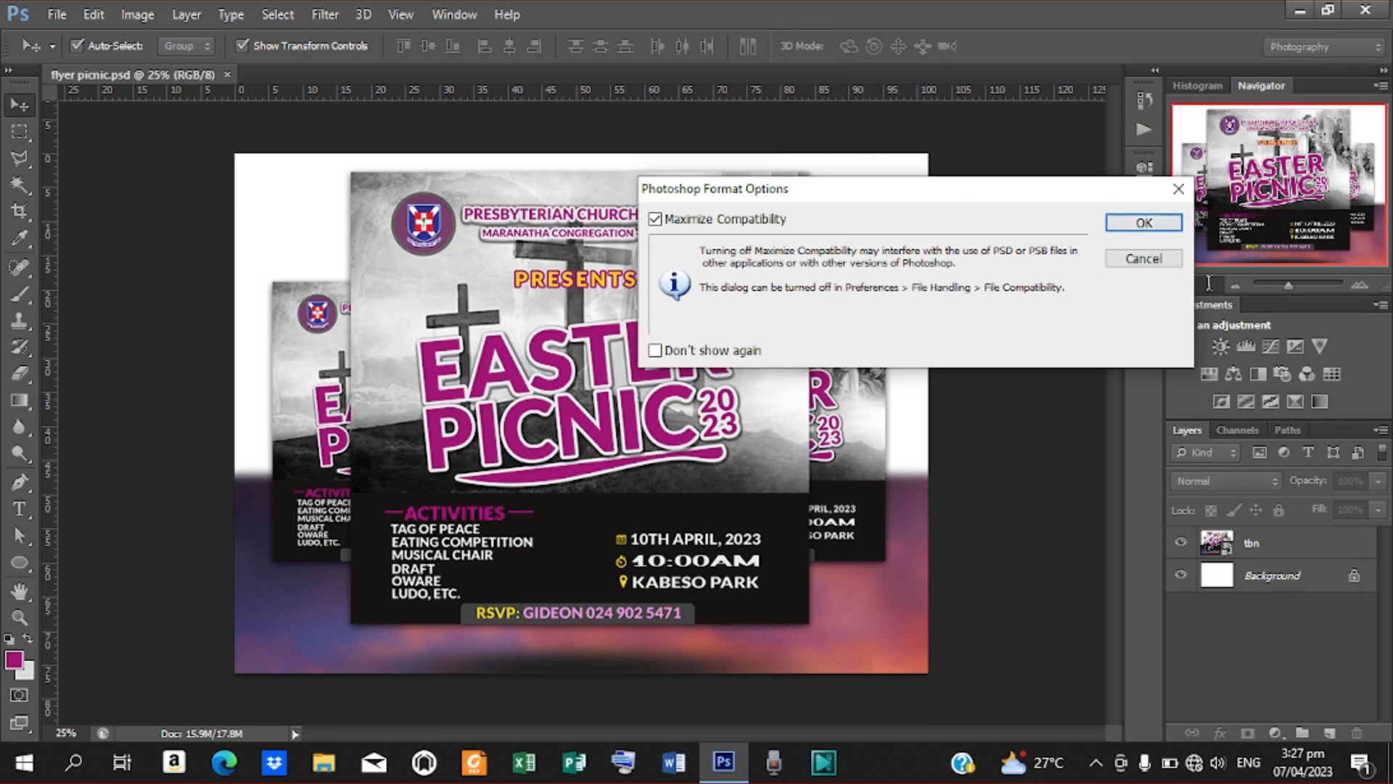
{"action": "left_click", "coordinate": [1152, 228]}
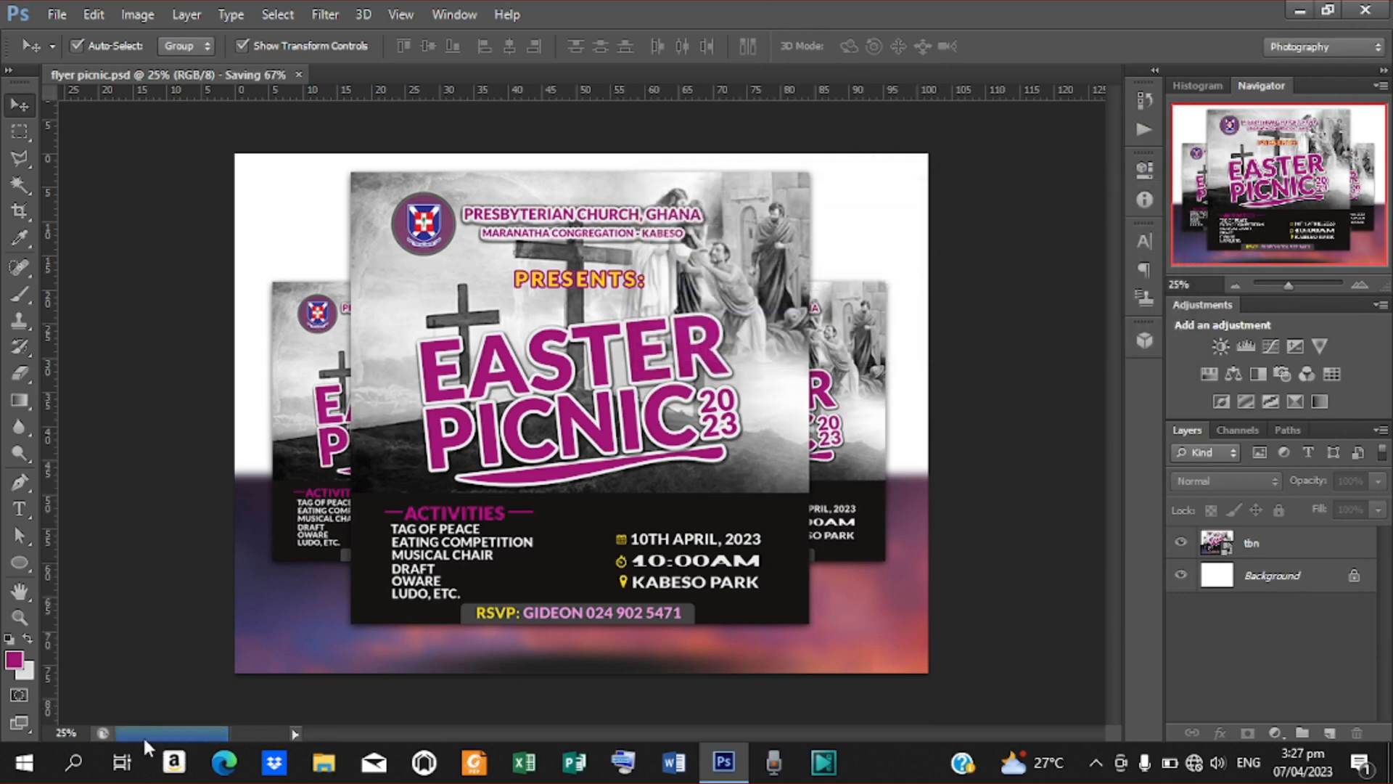
Check the saved flyer picnic.psd on the desktop by opening it with Adobe Photoshop CS6, and return to the Photoshop window
{"action": "left_click", "coordinate": [1298, 10]}
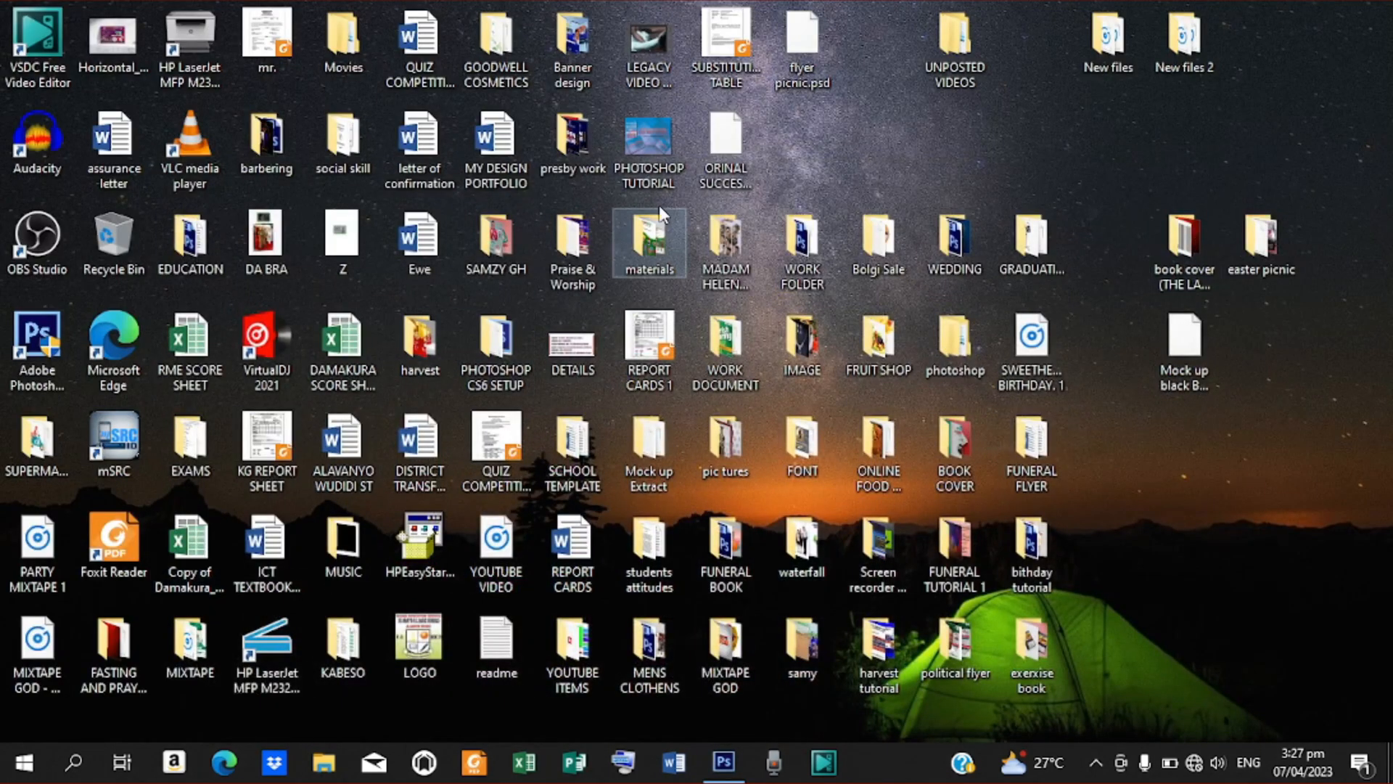
{"action": "left_click", "coordinate": [818, 49]}
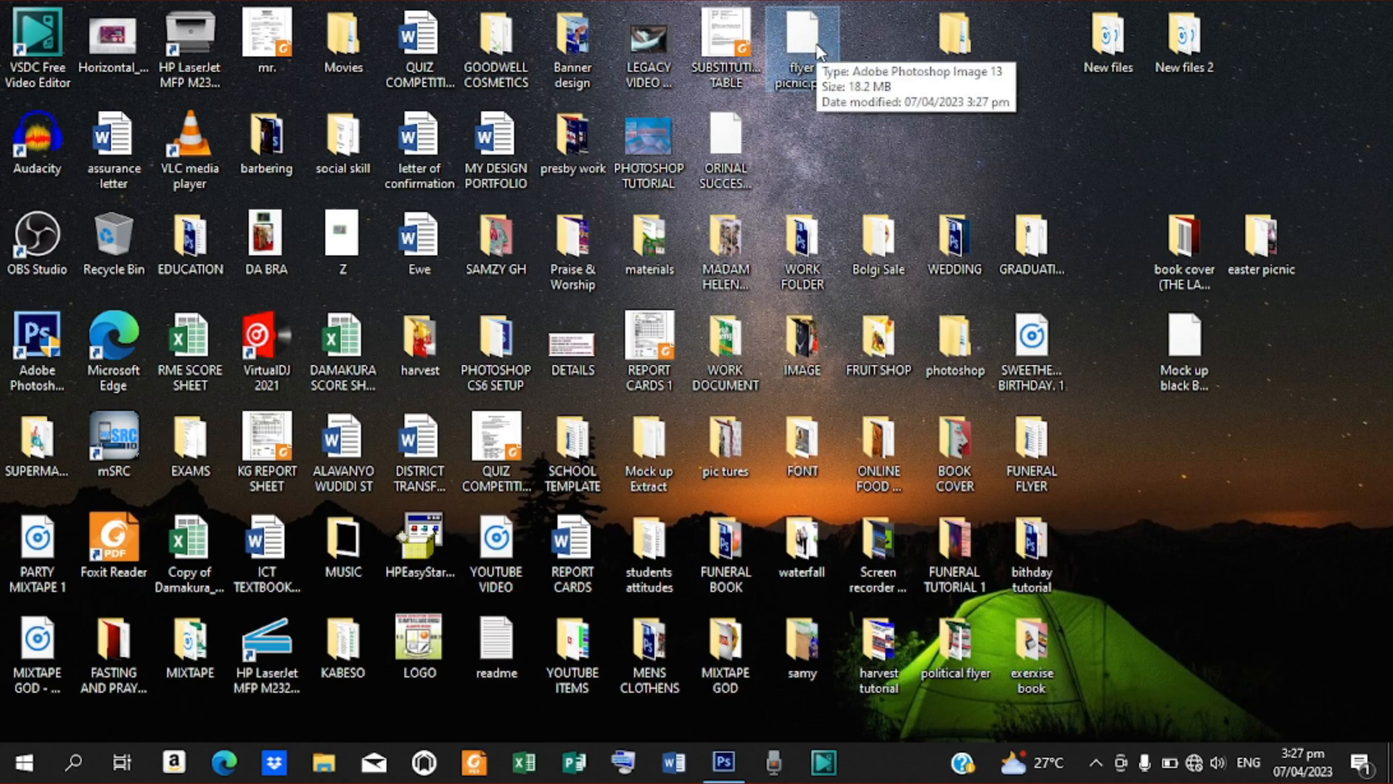
{"action": "double_click", "coordinate": [818, 50]}
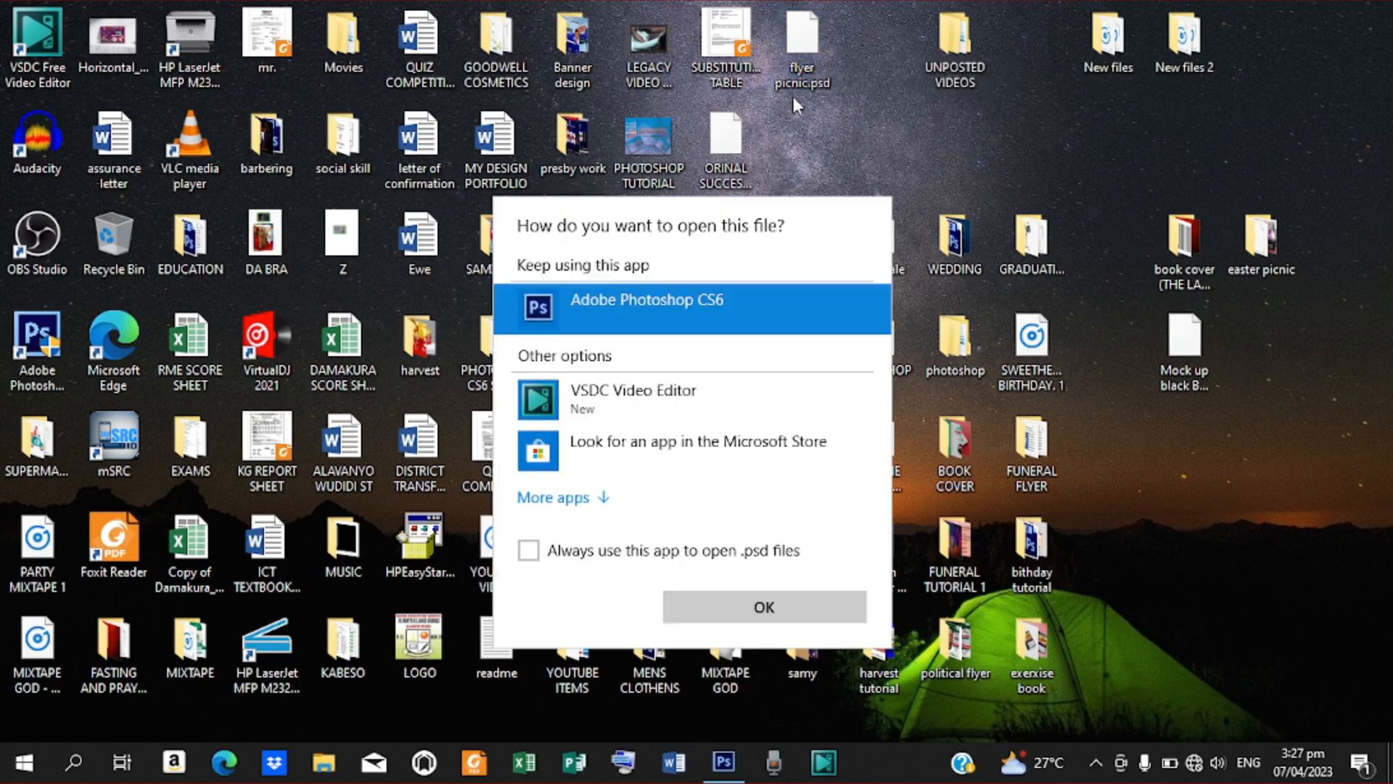
{"action": "left_click", "coordinate": [772, 606]}
{"action": "left_click", "coordinate": [725, 759]}
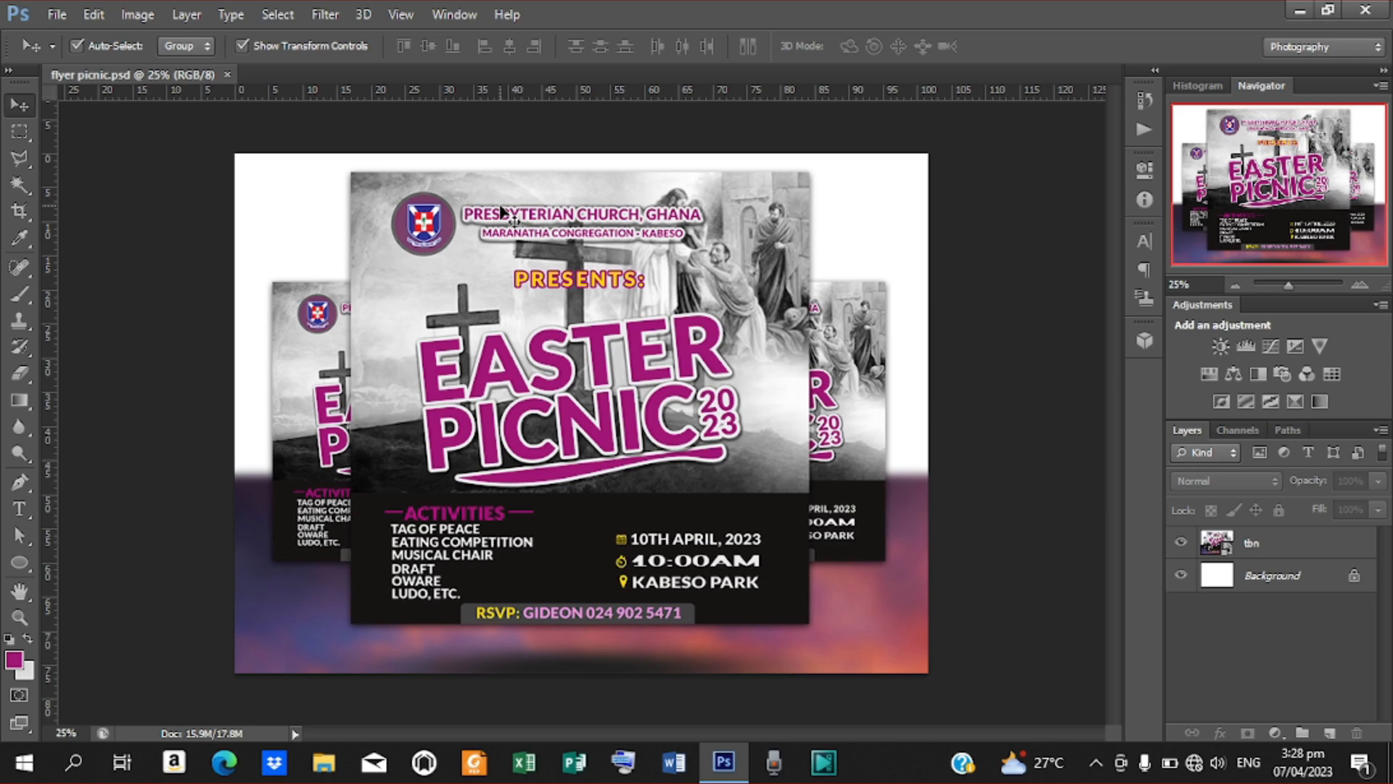
Save a copy of the design to the Desktop as flyer picnic.jpg in JPEG format
{"action": "left_click", "coordinate": [58, 16]}
{"action": "left_click", "coordinate": [105, 258]}
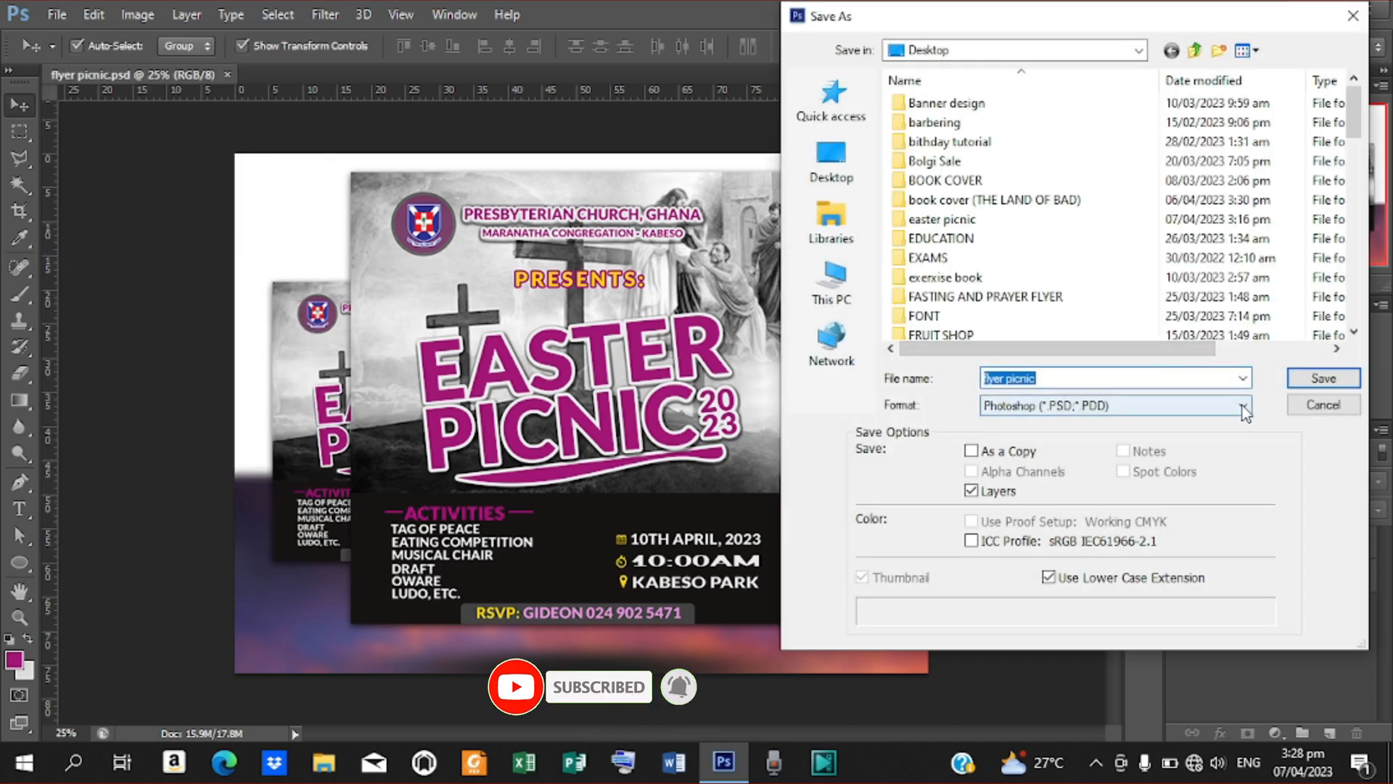
{"action": "left_click", "coordinate": [1242, 406]}
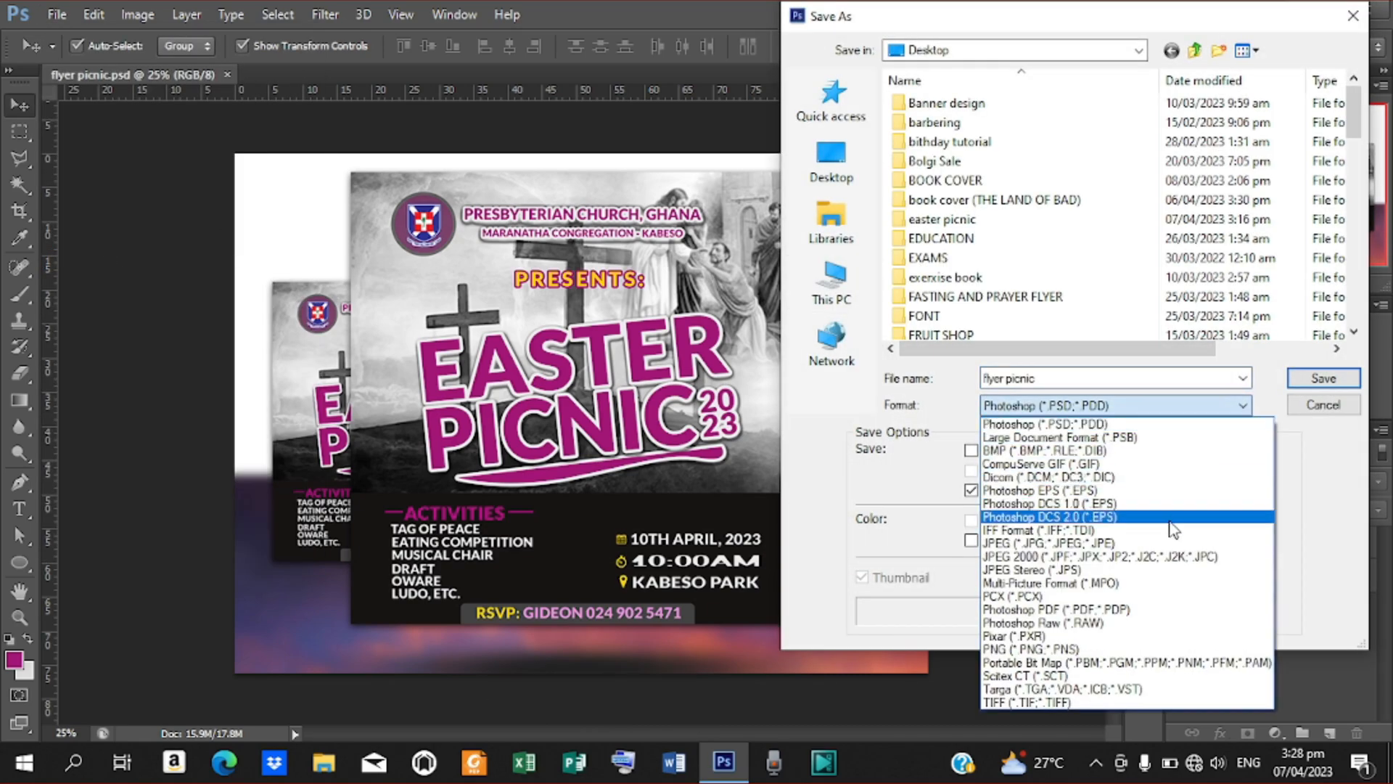
{"action": "left_click", "coordinate": [1121, 544]}
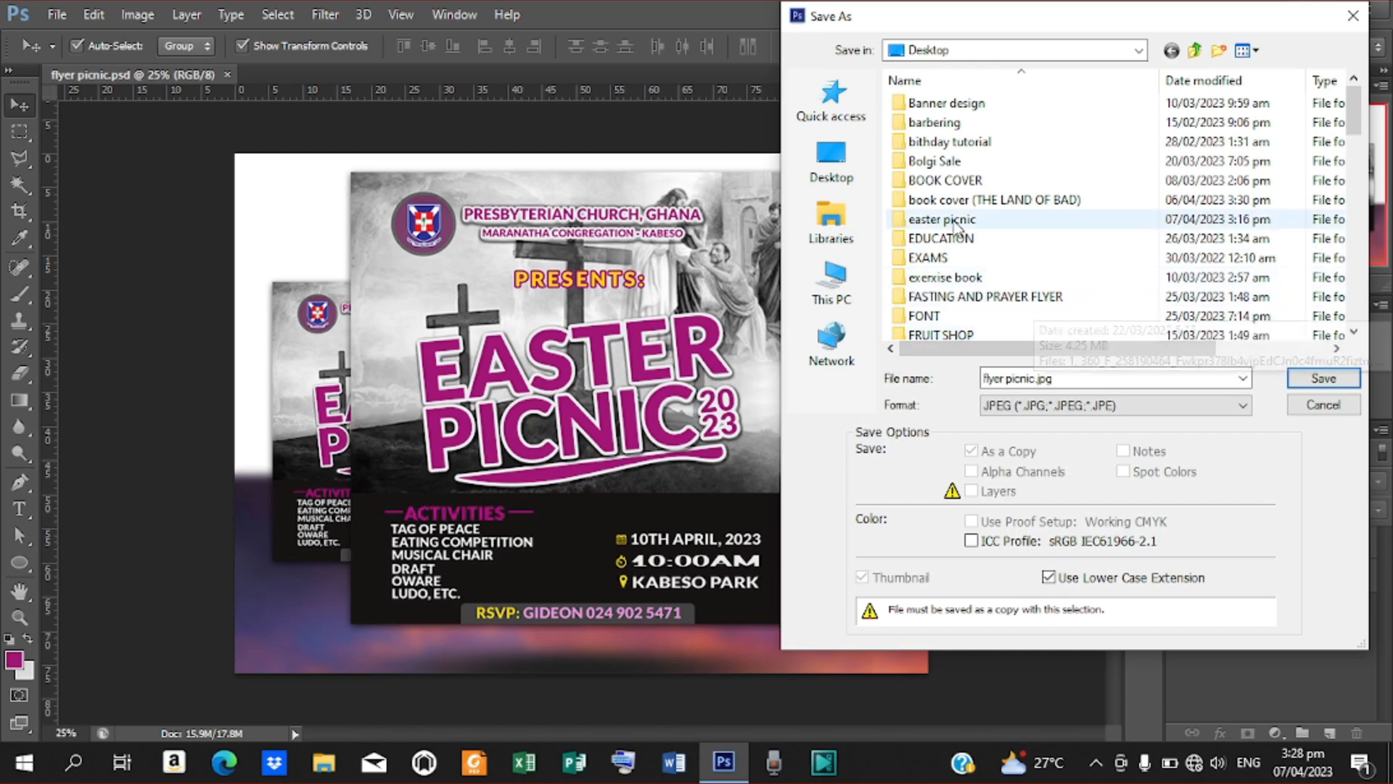
{"action": "left_click", "coordinate": [835, 170]}
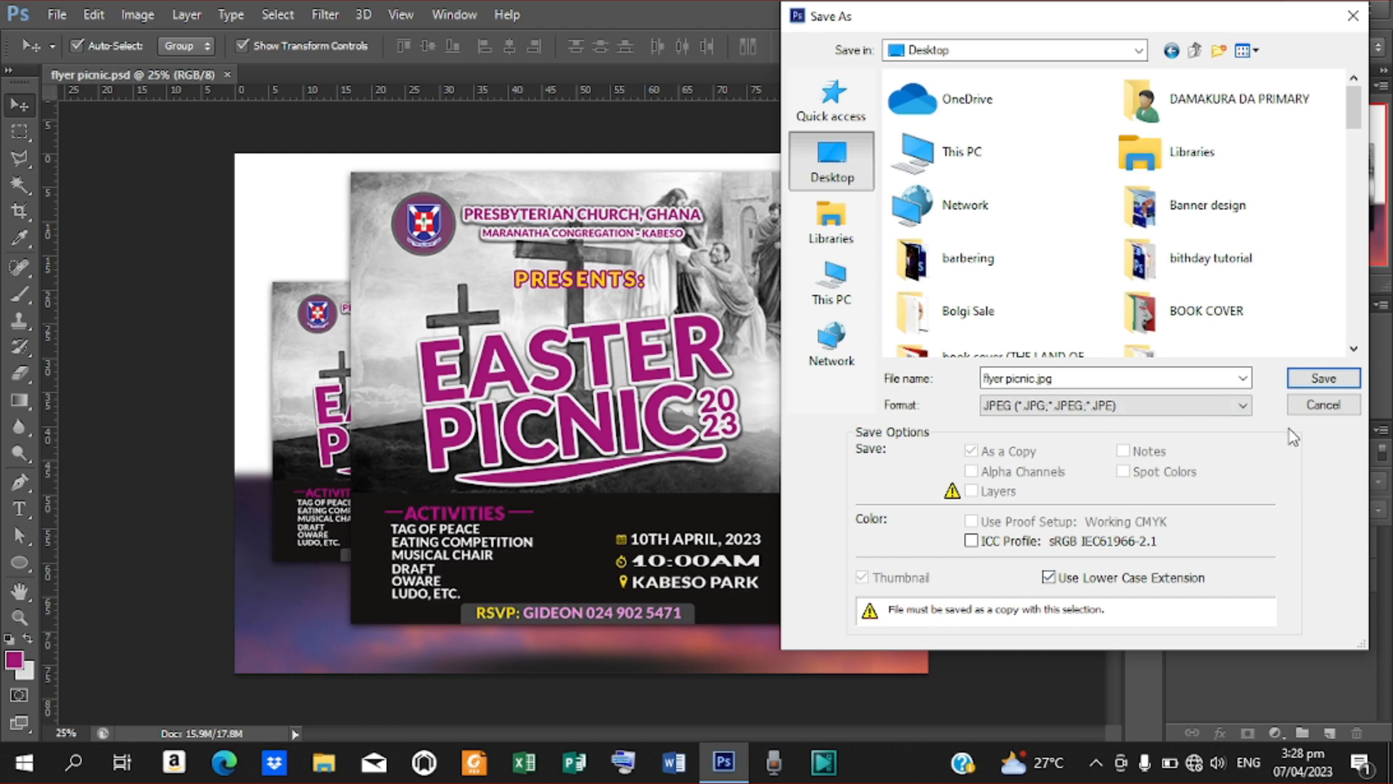
{"action": "left_click", "coordinate": [1322, 379]}
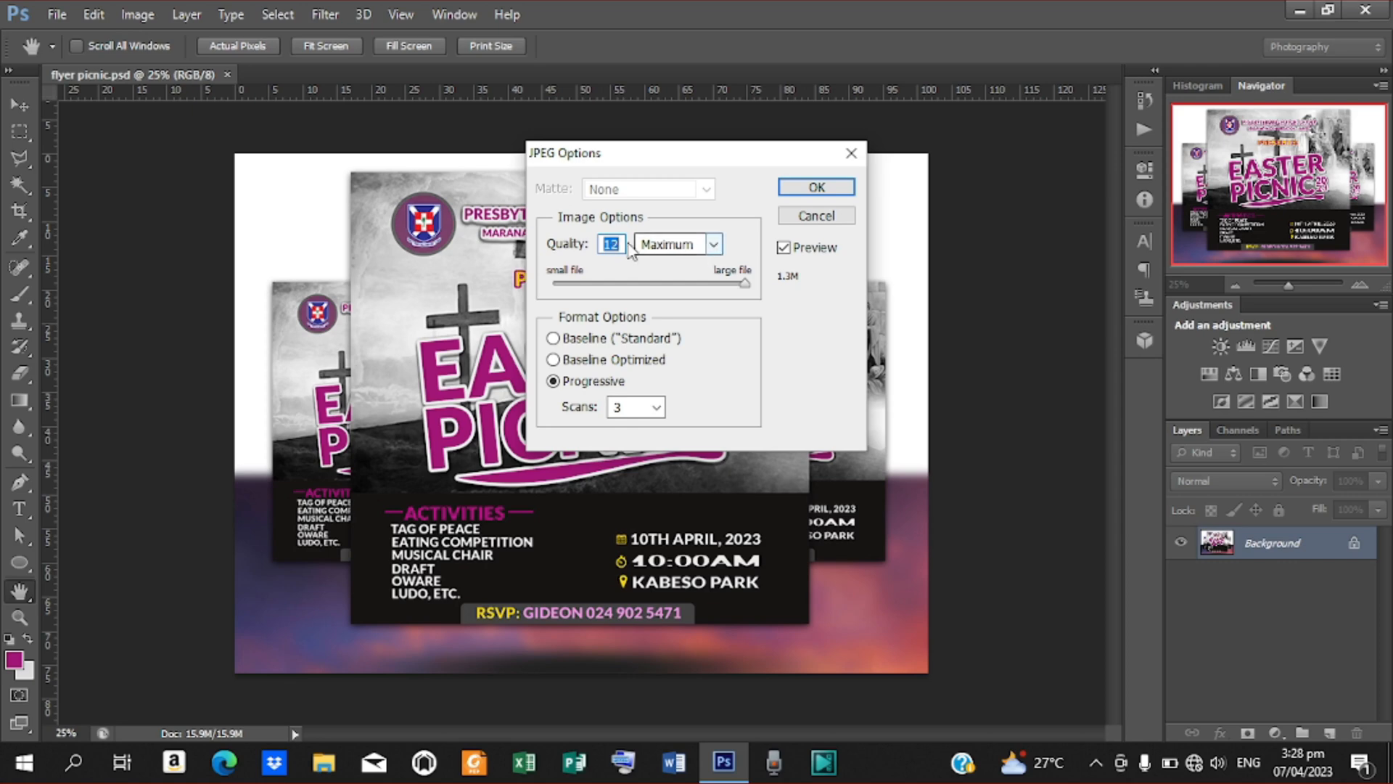
Try a JPEG image quality of 1 and other values, and restore the quality to 12
{"action": "key", "text": "BackSpace"}
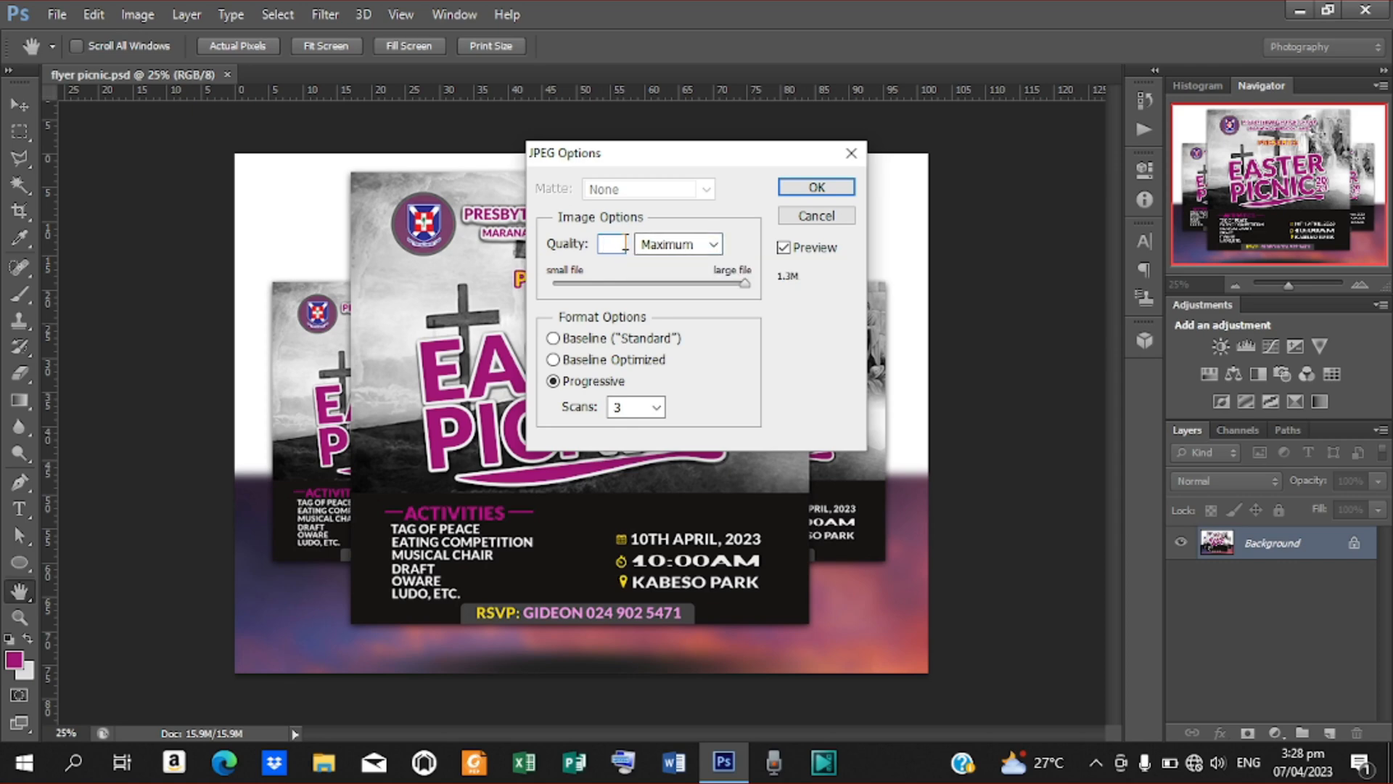
{"action": "type", "text": "1"}
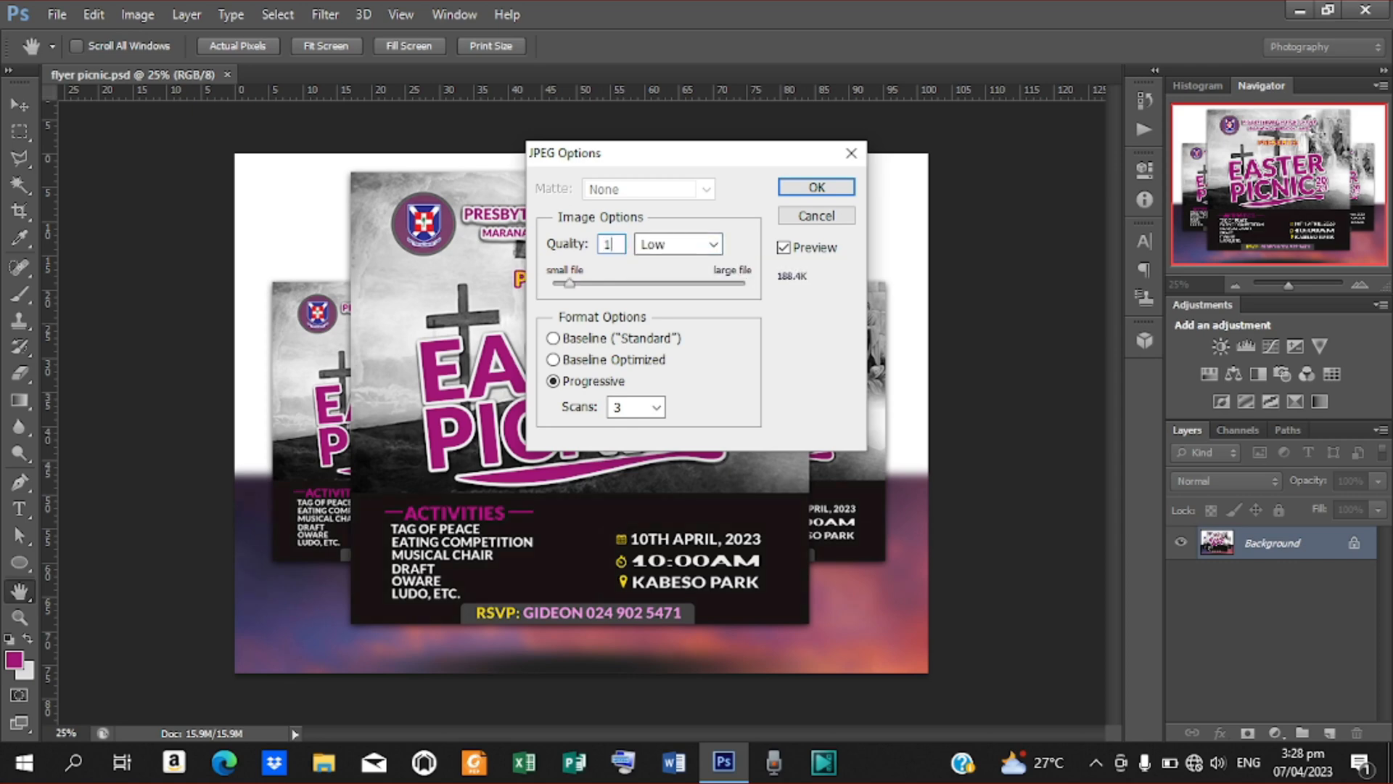
{"action": "type", "text": "45"}
{"action": "key", "text": "BackSpace"}
{"action": "key", "text": "BackSpace"}
{"action": "type", "text": "89"}
{"action": "key", "text": "BackSpace"}
{"action": "key", "text": "BackSpace"}
{"action": "type", "text": "12"}
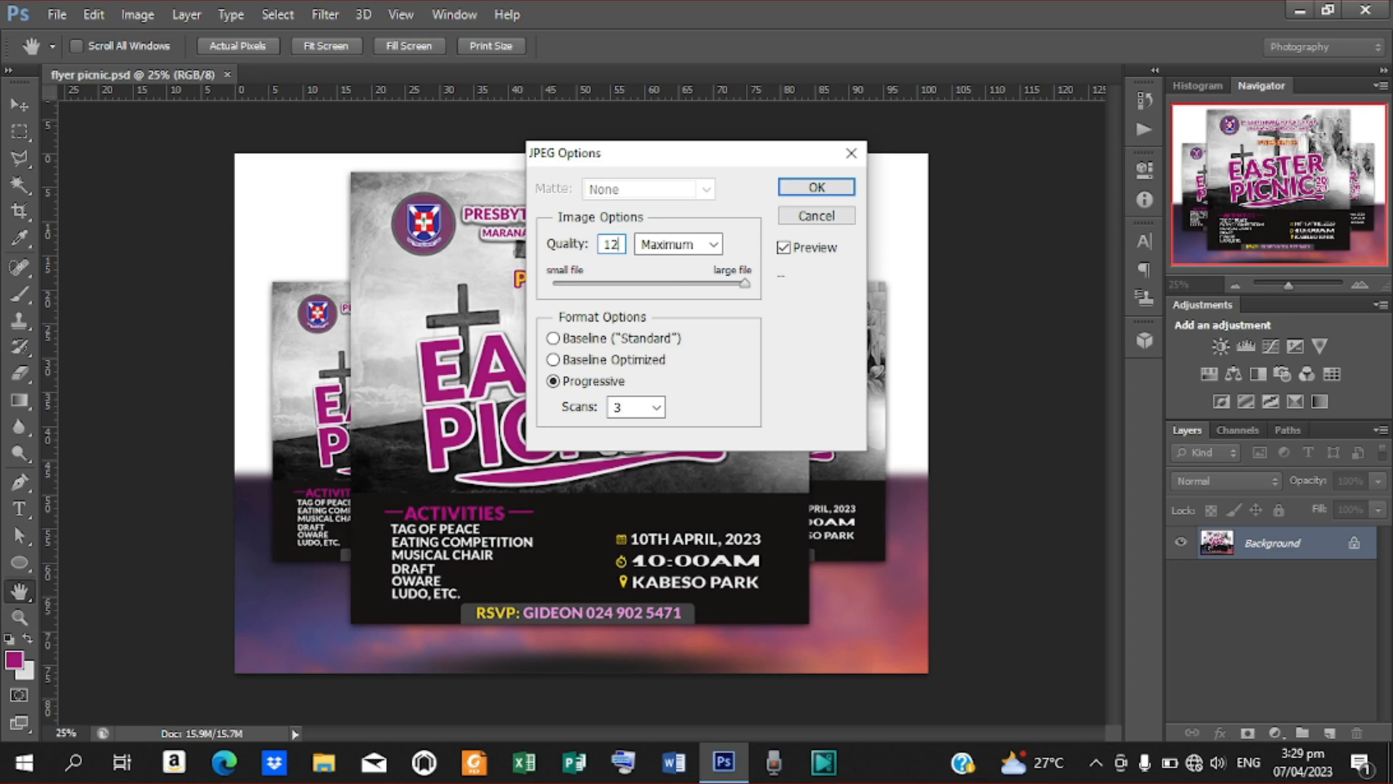
Choose the Maximum quality level for the JPEG and finish the export
{"action": "left_click", "coordinate": [746, 283]}
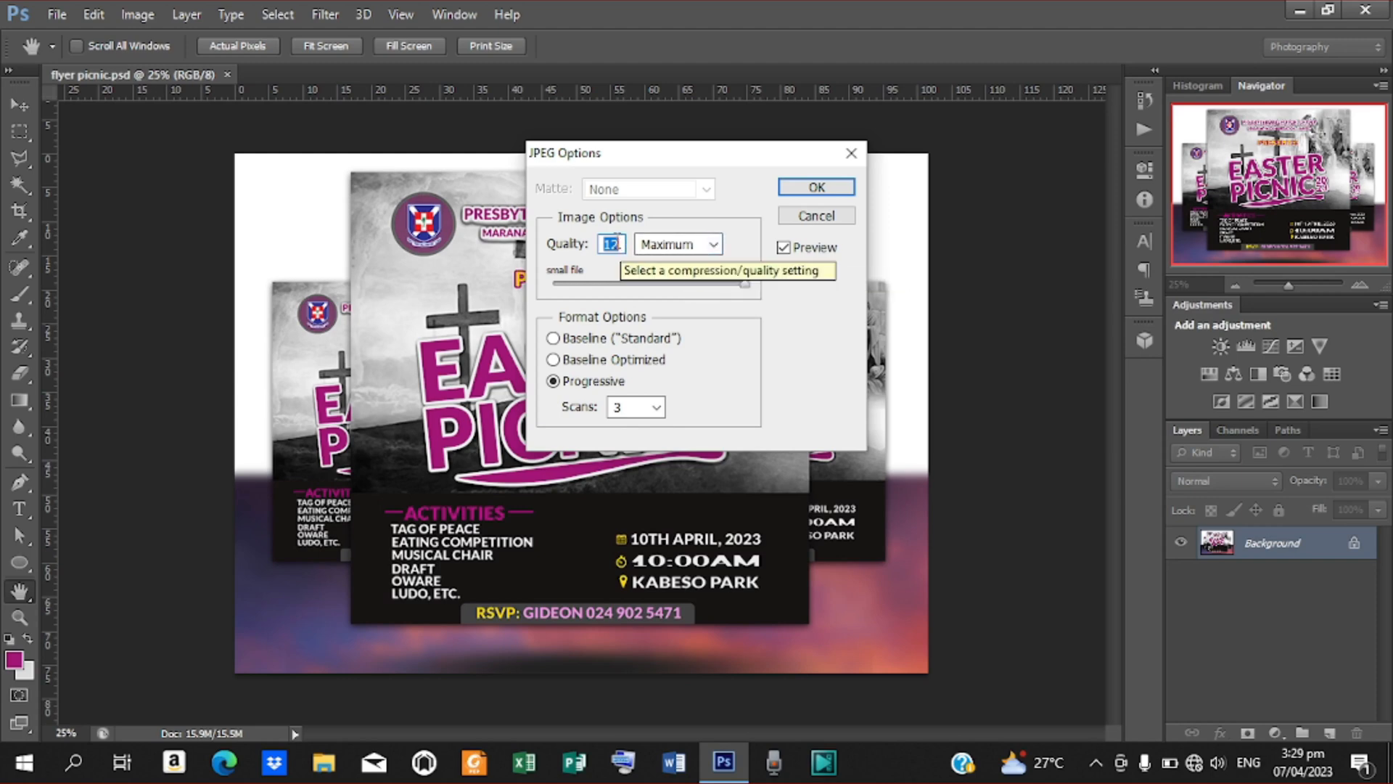
{"action": "left_click", "coordinate": [712, 247]}
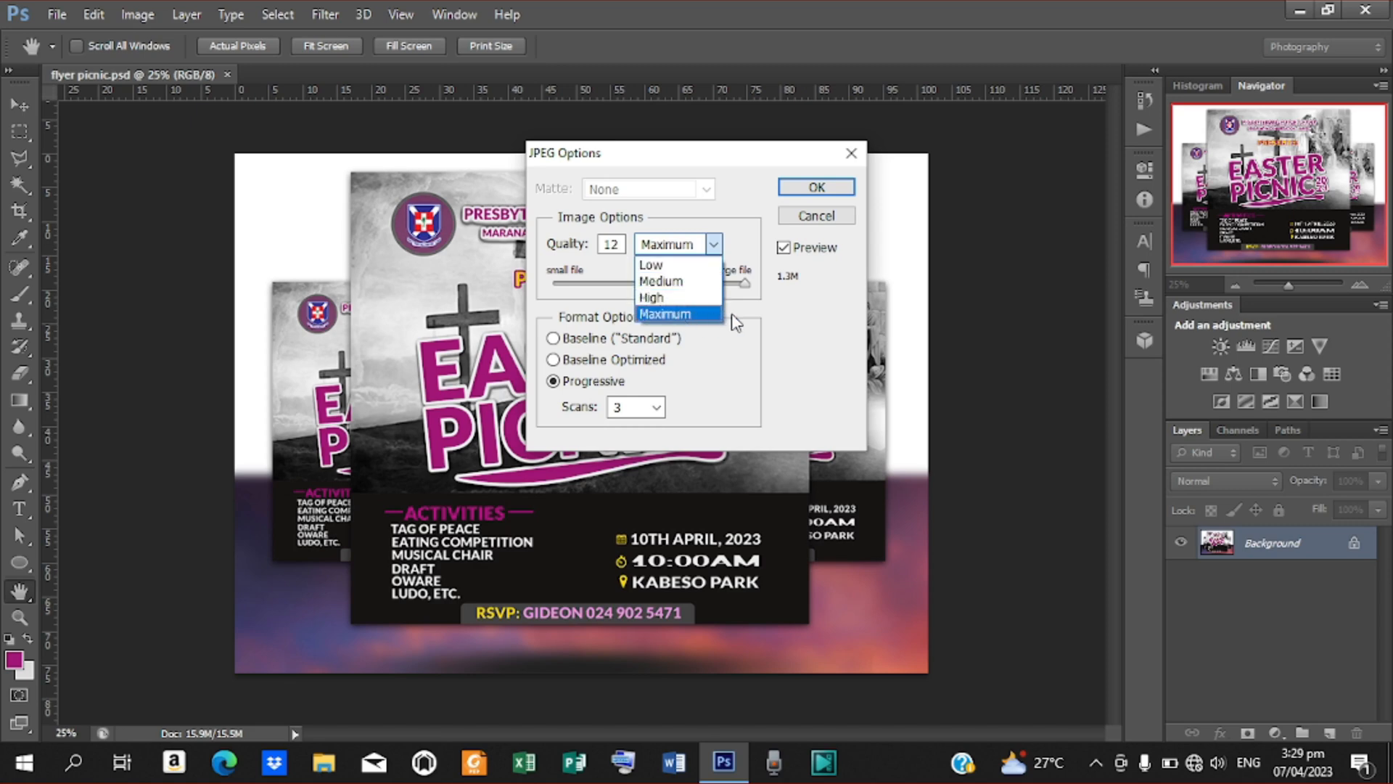
{"action": "left_click", "coordinate": [703, 319]}
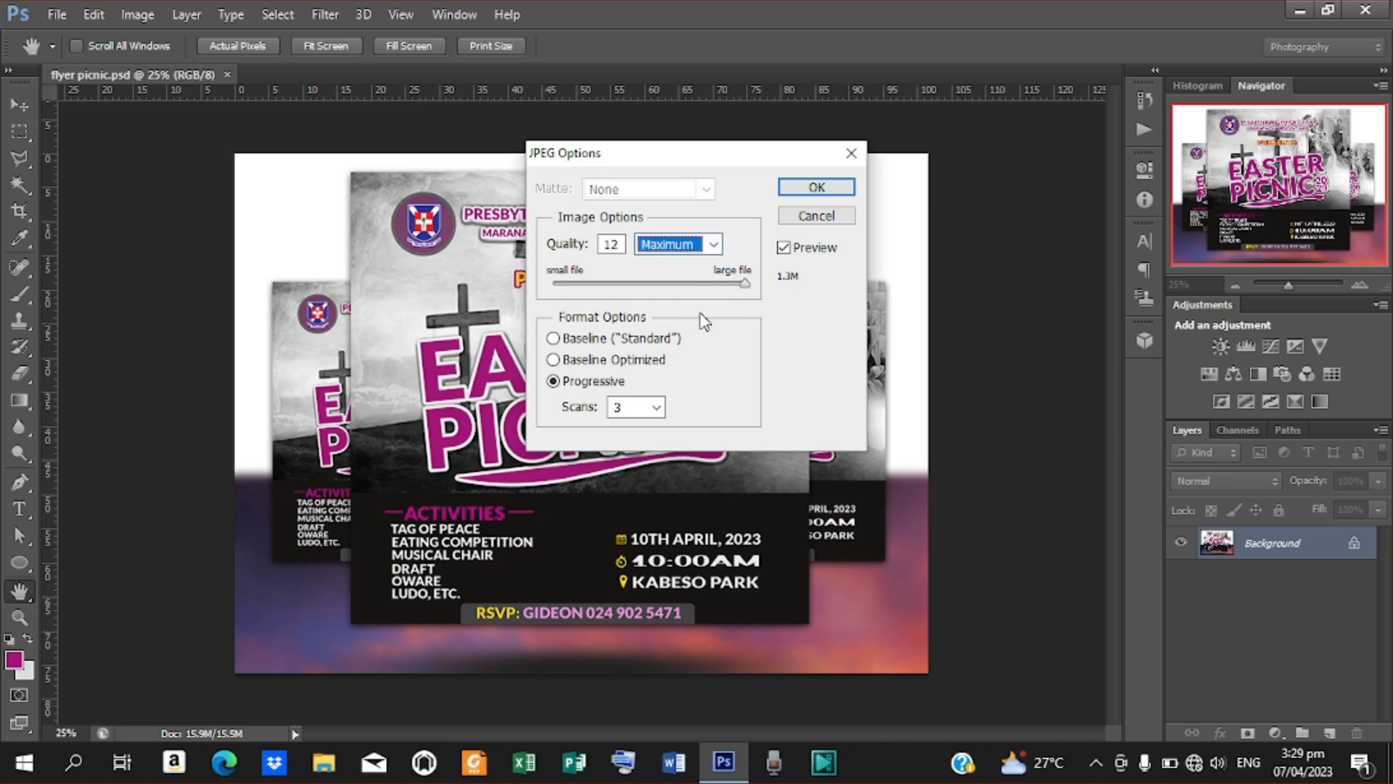
{"action": "mouse_move", "coordinate": [744, 284]}
{"action": "left_mouse_down"}
{"action": "mouse_move", "coordinate": [589, 285]}
{"action": "mouse_move", "coordinate": [757, 297]}
{"action": "left_mouse_up"}
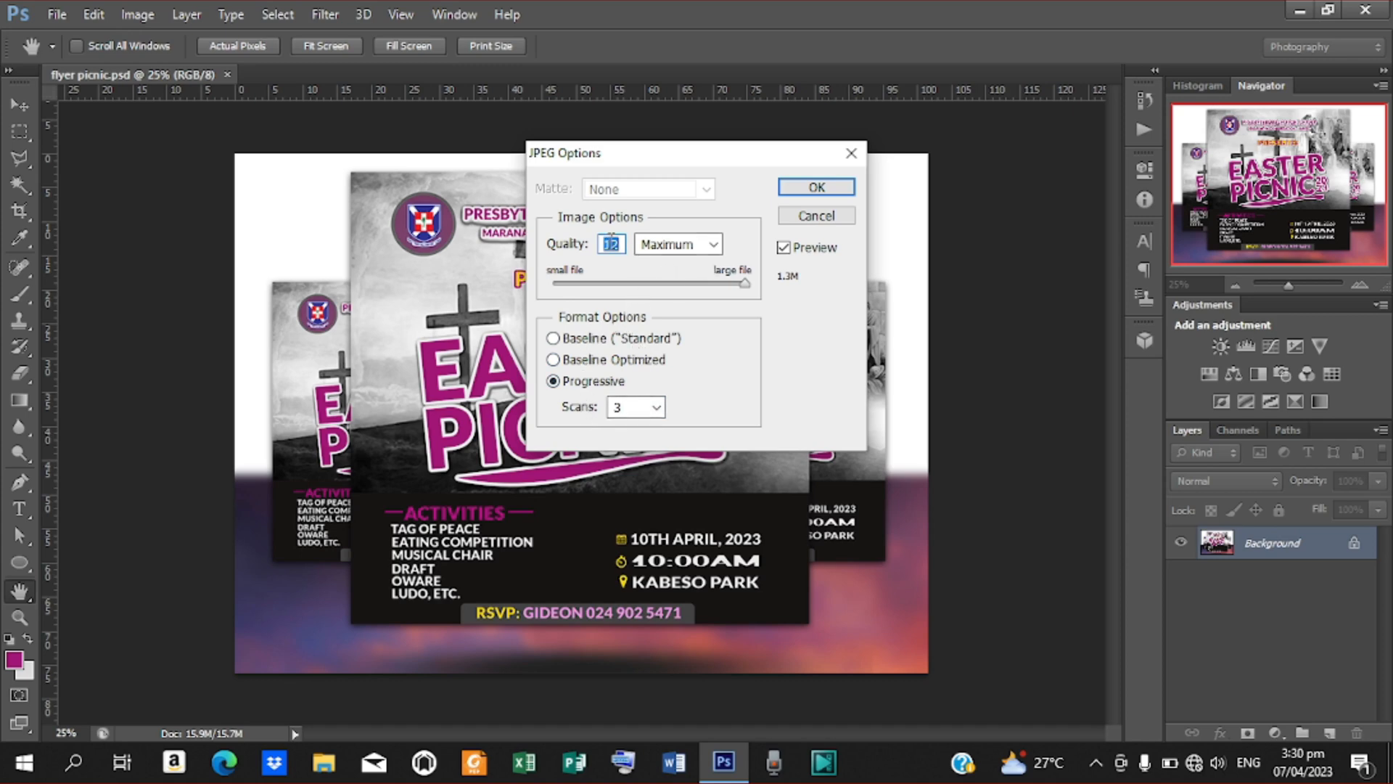
{"action": "left_click", "coordinate": [714, 246]}
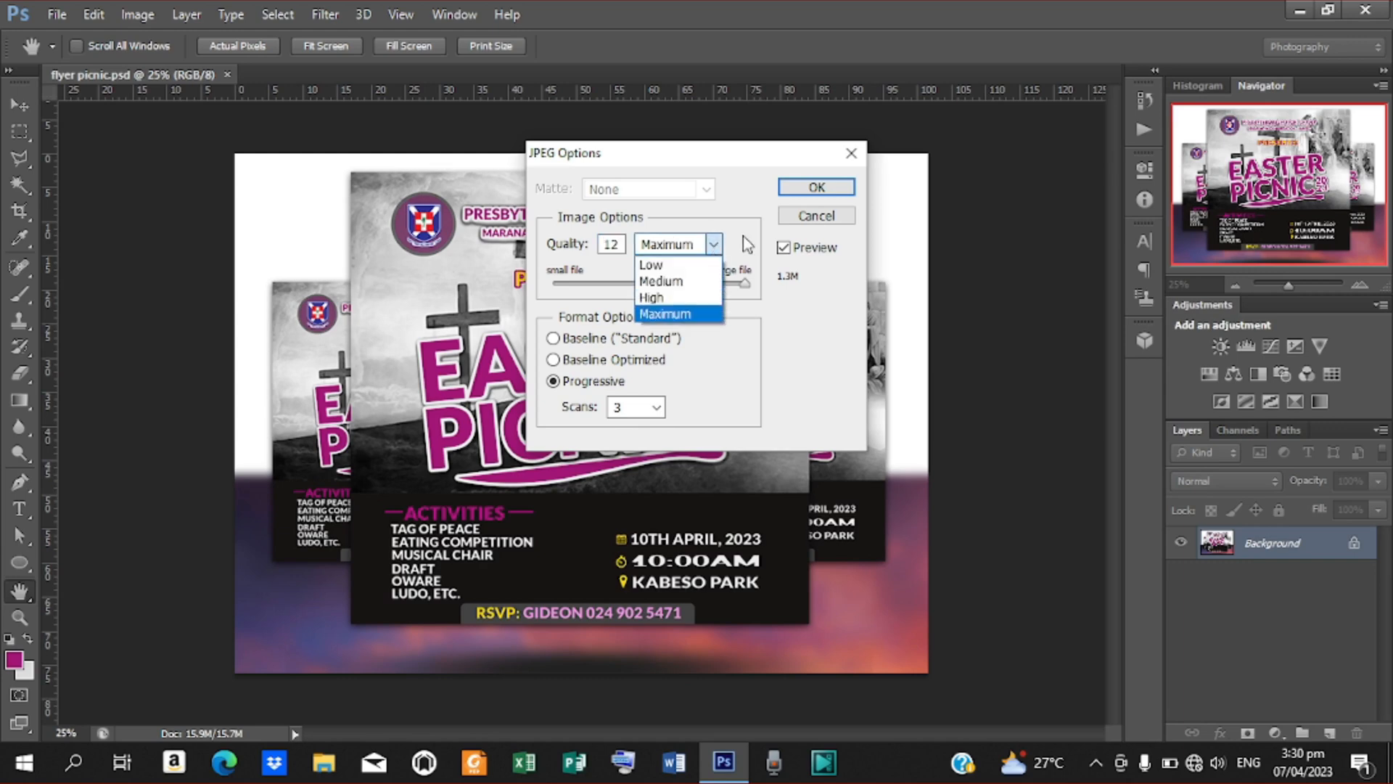
{"action": "left_click", "coordinate": [743, 237]}
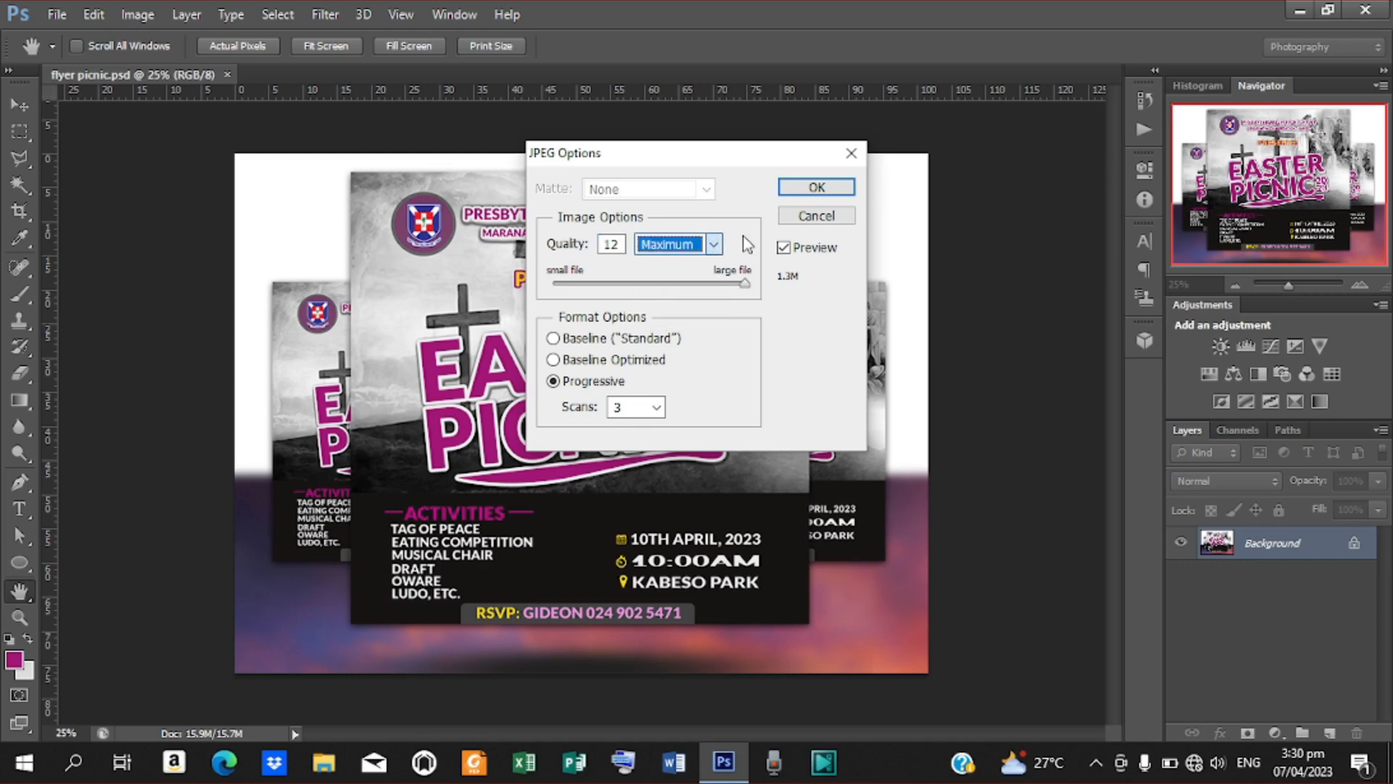
{"action": "left_click", "coordinate": [816, 187]}
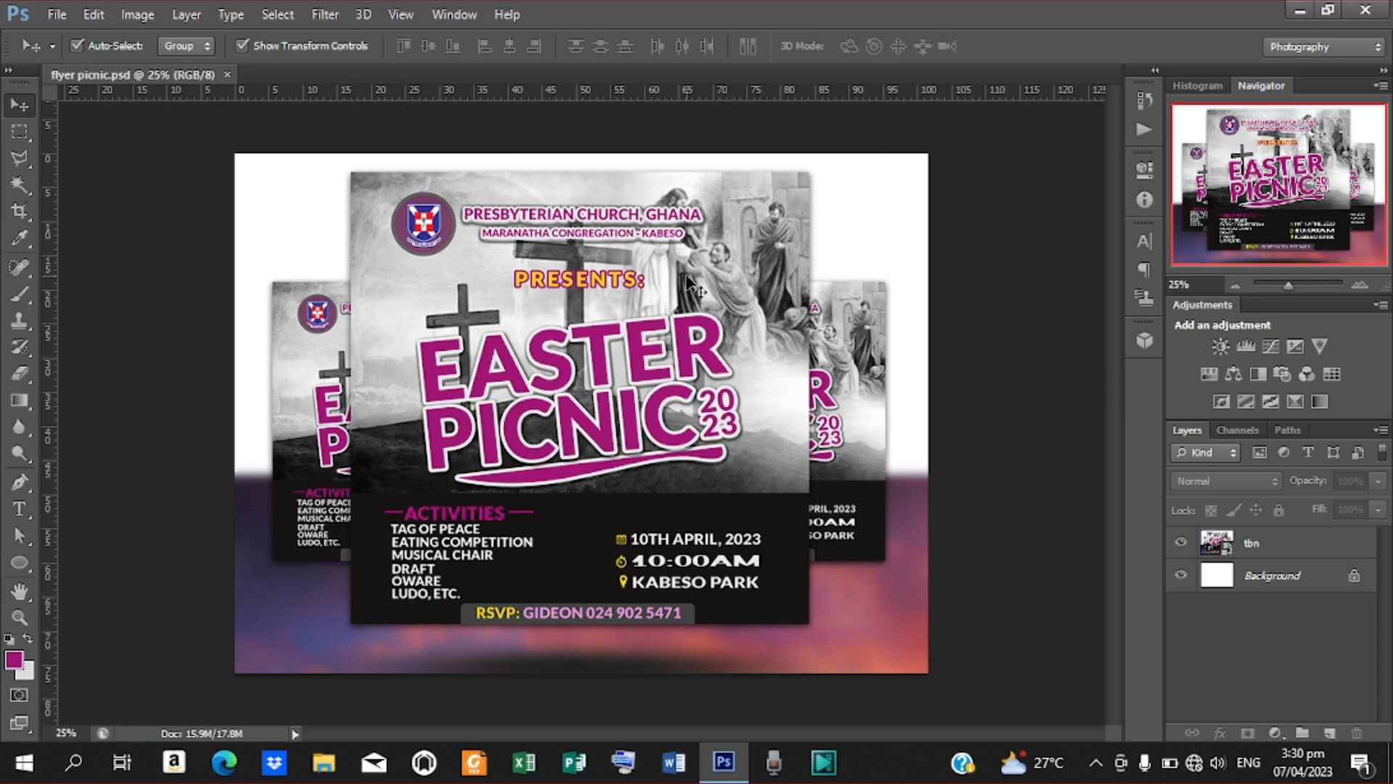
View the exported flyer picnic JPEG from the desktop in the Photos app and close it
{"action": "left_click", "coordinate": [1299, 9]}
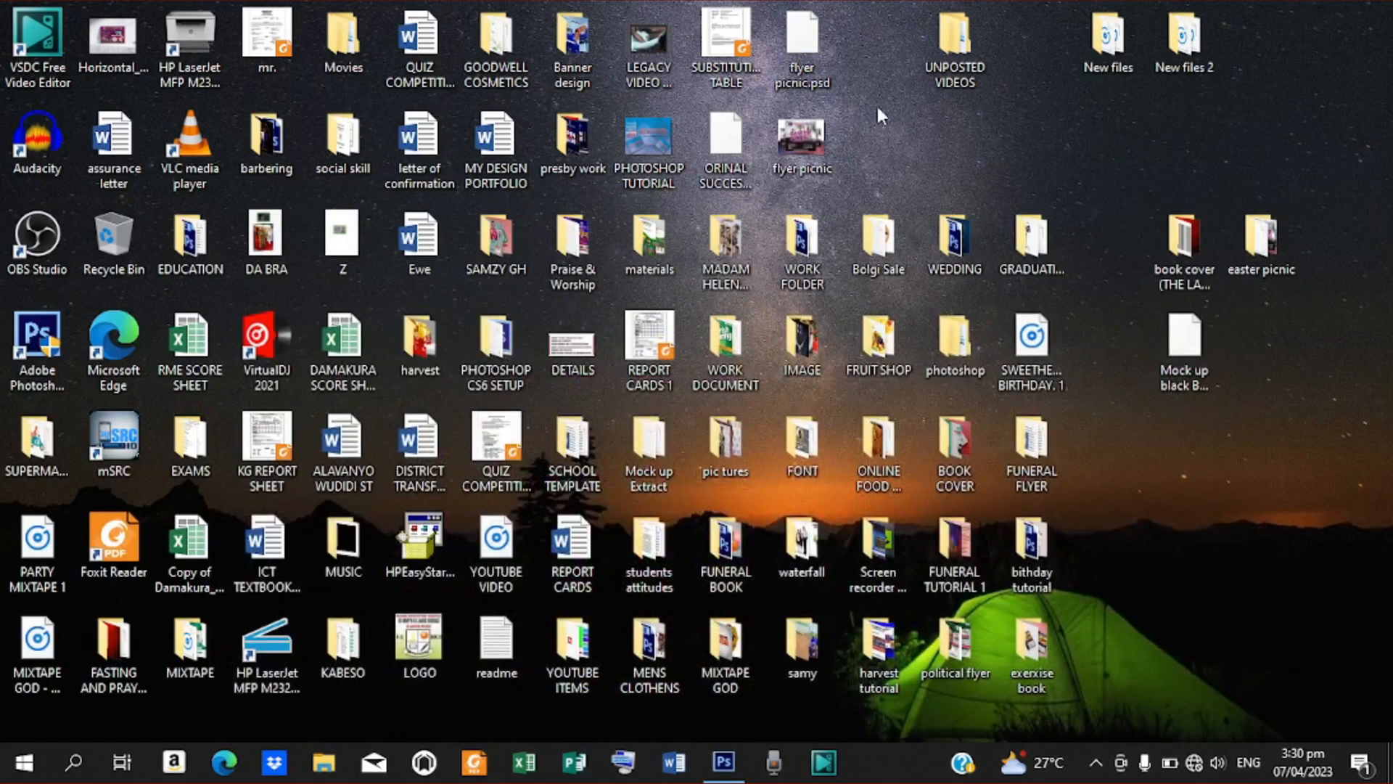
{"action": "double_click", "coordinate": [798, 142]}
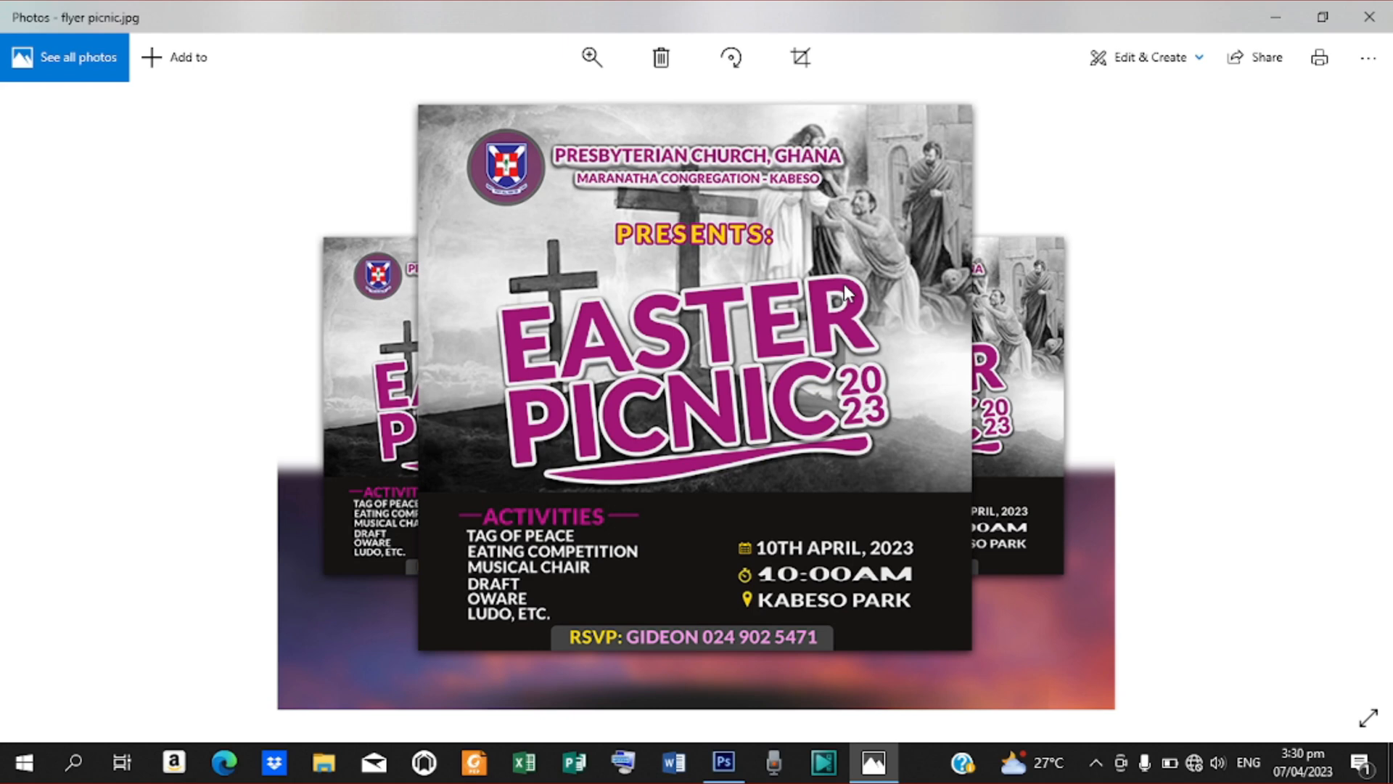
{"action": "left_click", "coordinate": [1361, 14]}
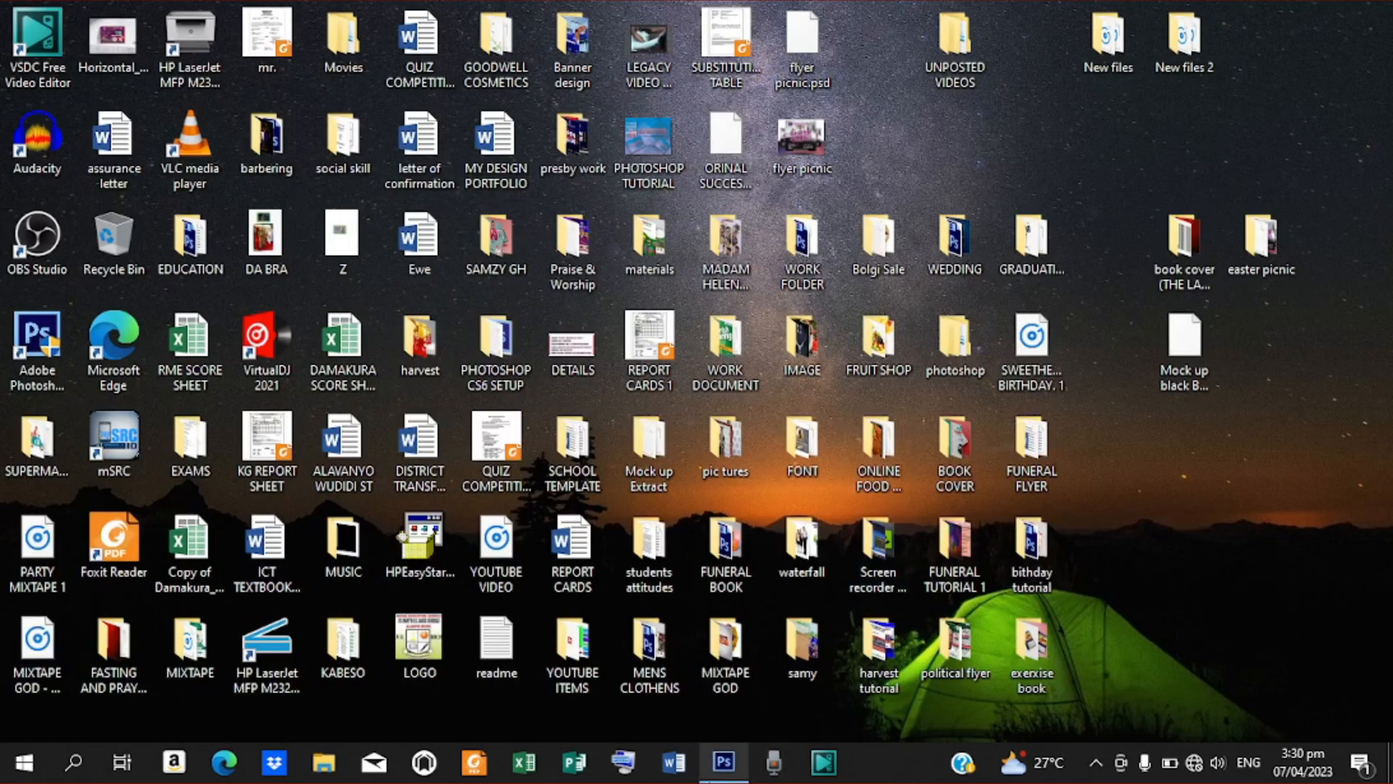
Switch back to Photoshop and save the design to the Desktop as flyer picnic.pdf in Photoshop PDF format, accepting the settings notice
{"action": "left_click", "coordinate": [710, 775]}
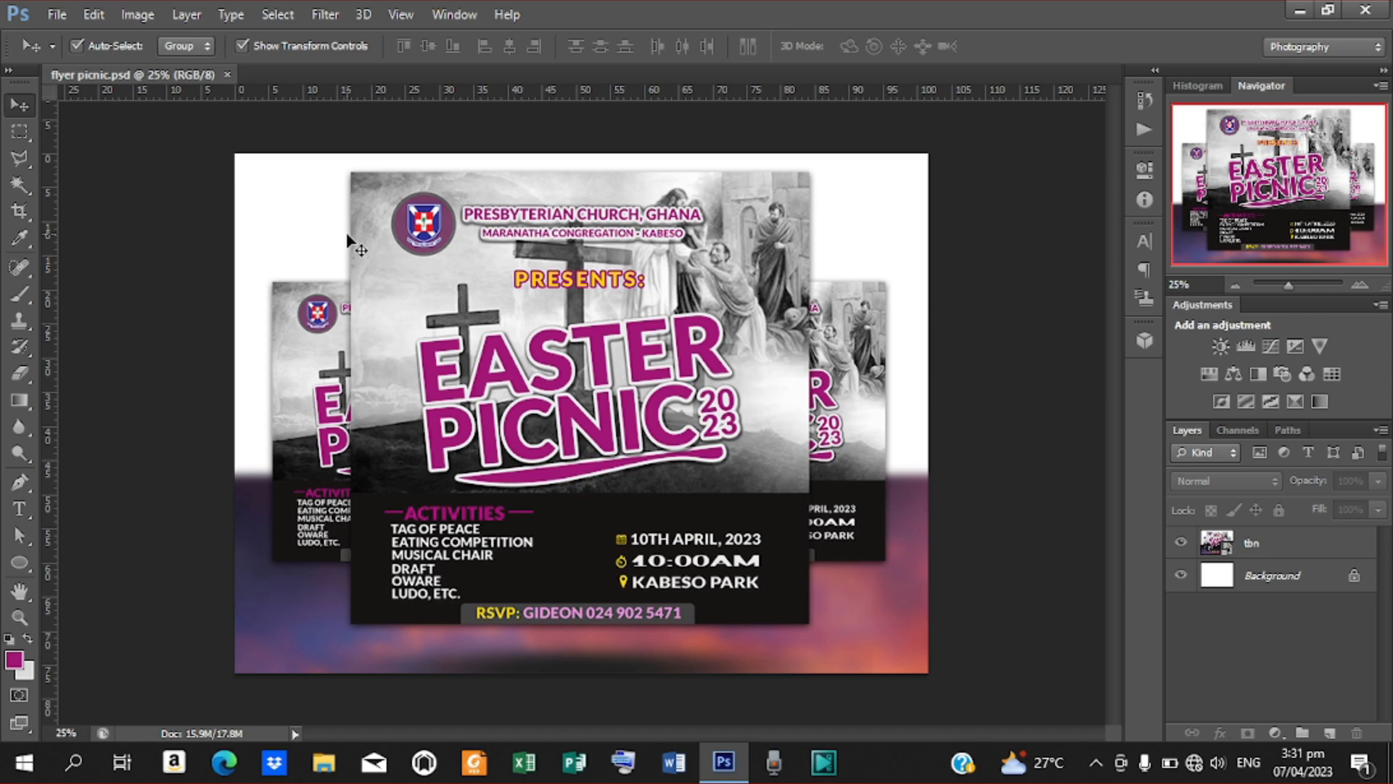
{"action": "left_click", "coordinate": [55, 14]}
{"action": "left_click", "coordinate": [95, 260]}
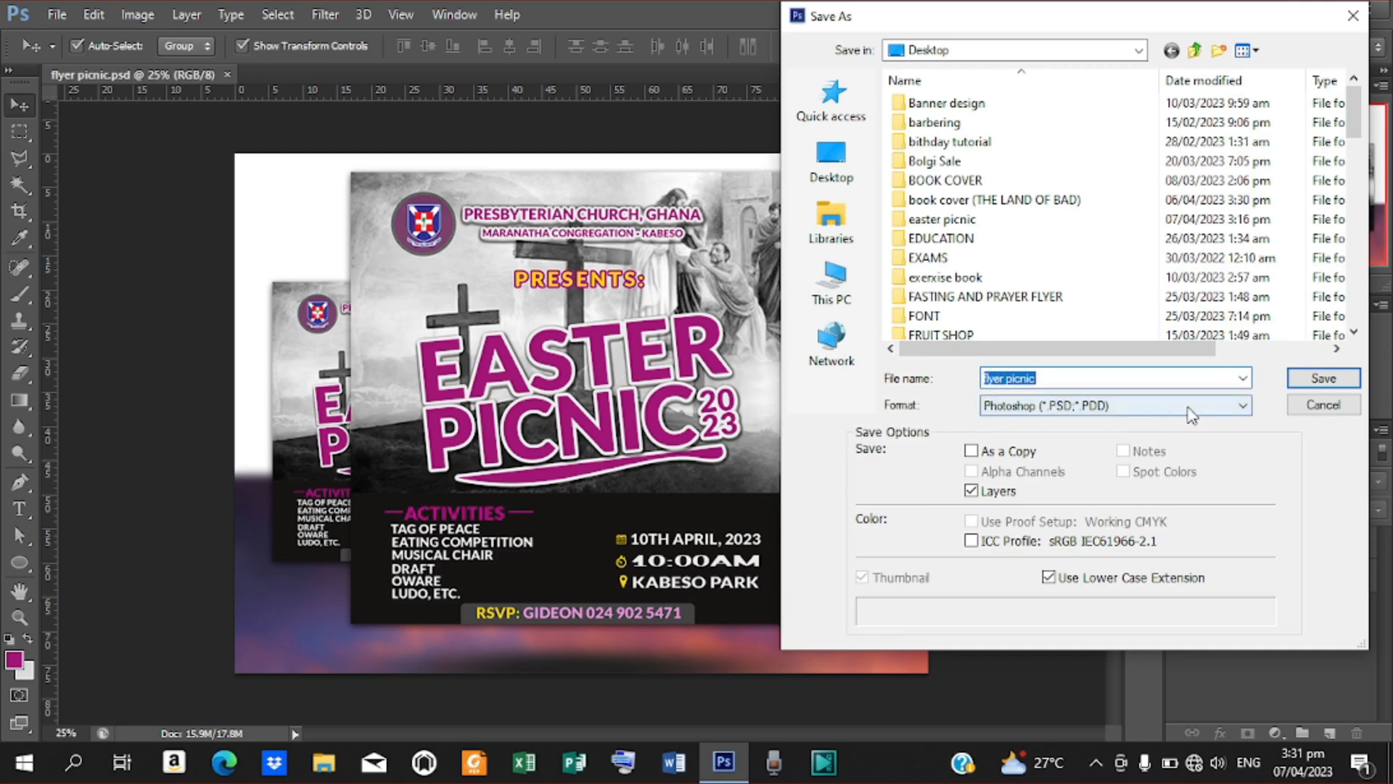
{"action": "left_click", "coordinate": [1244, 406]}
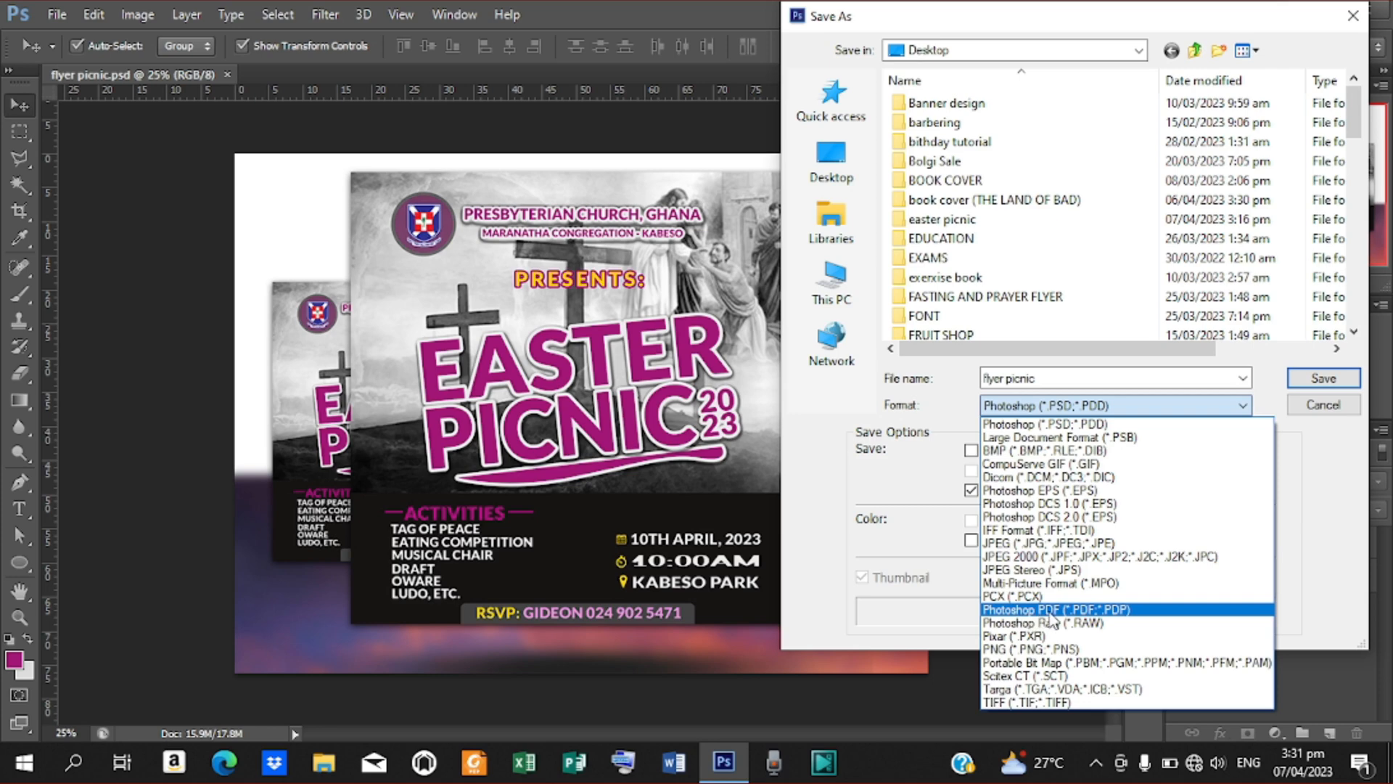
{"action": "left_click", "coordinate": [1136, 614]}
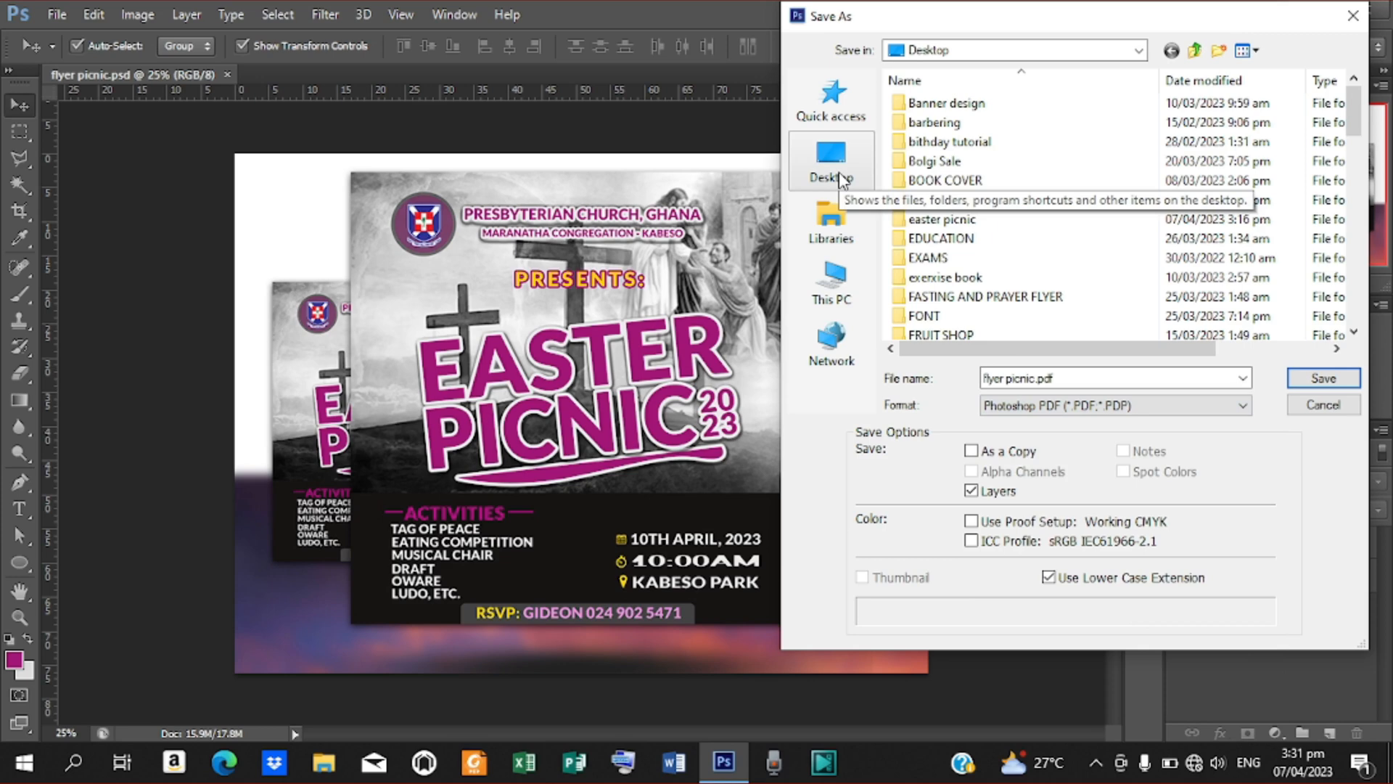
{"action": "left_click", "coordinate": [841, 180]}
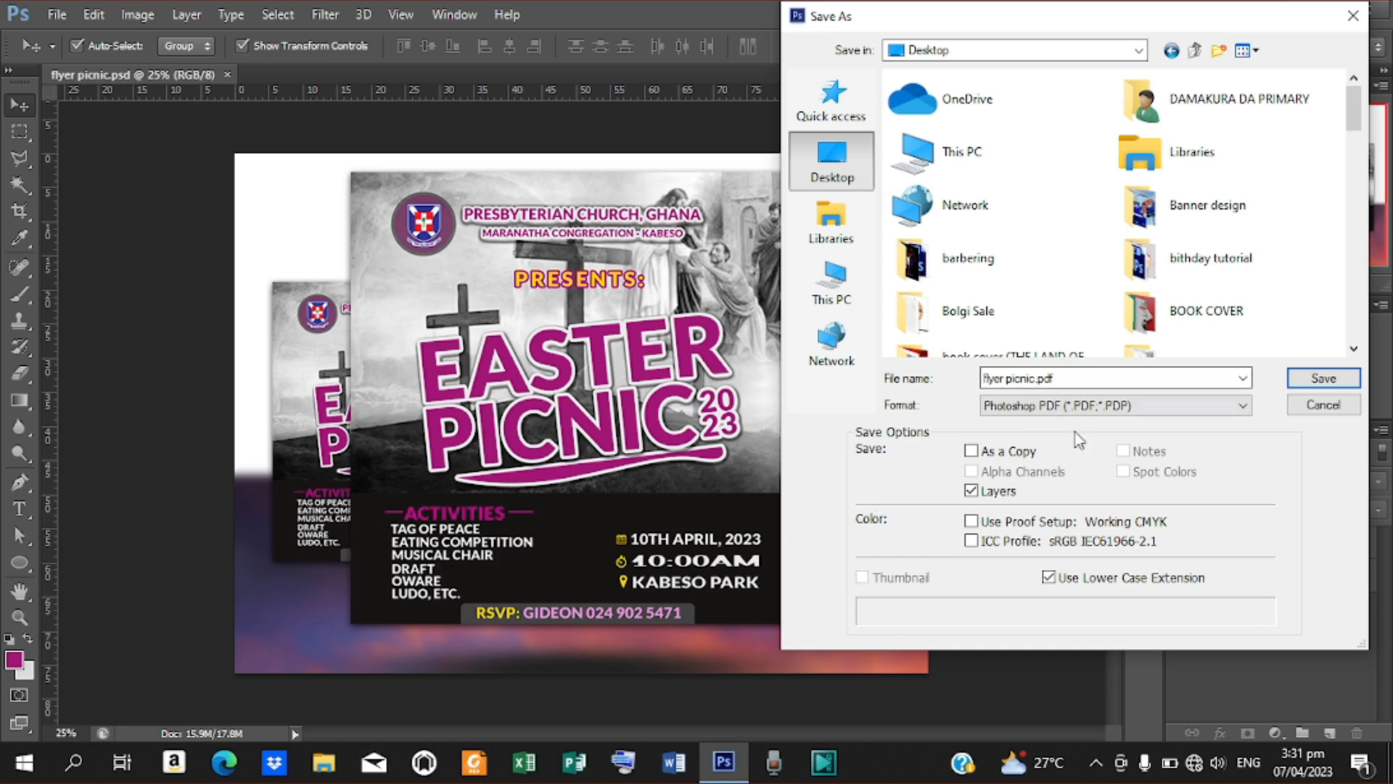
{"action": "left_click", "coordinate": [1317, 376]}
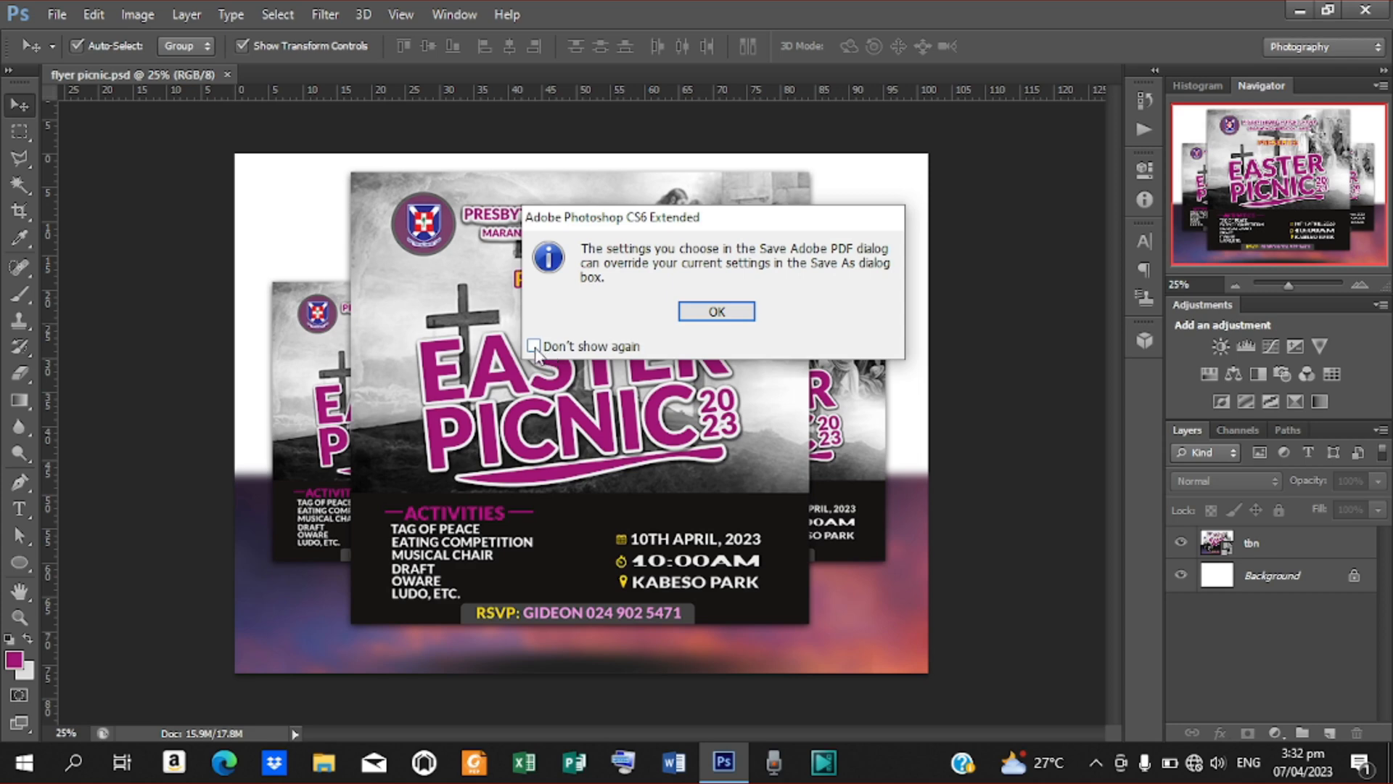
{"action": "left_click", "coordinate": [716, 312]}
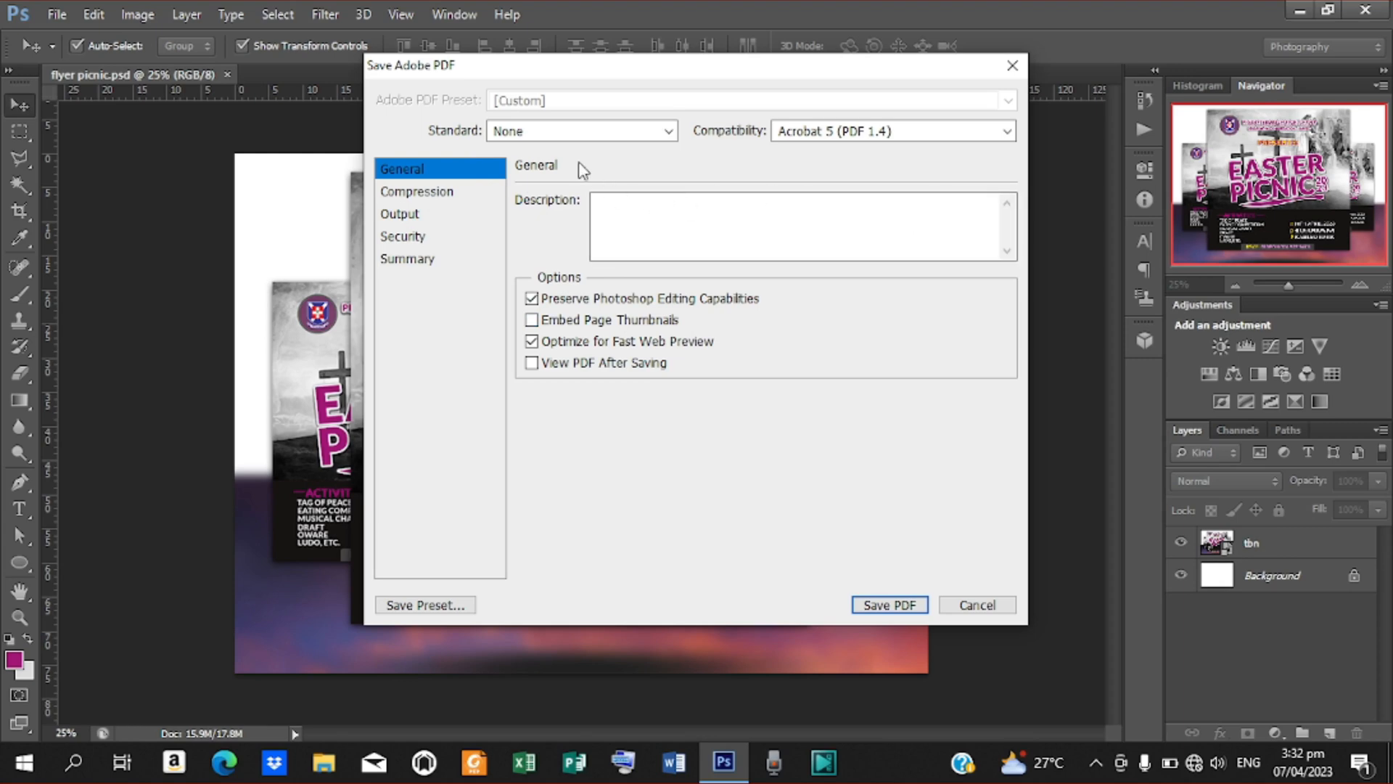
Set the PDF standard to None and compatibility to Acrobat 9/10 (PDF 1.7+), and enable viewing the PDF after saving
{"action": "left_click", "coordinate": [671, 133]}
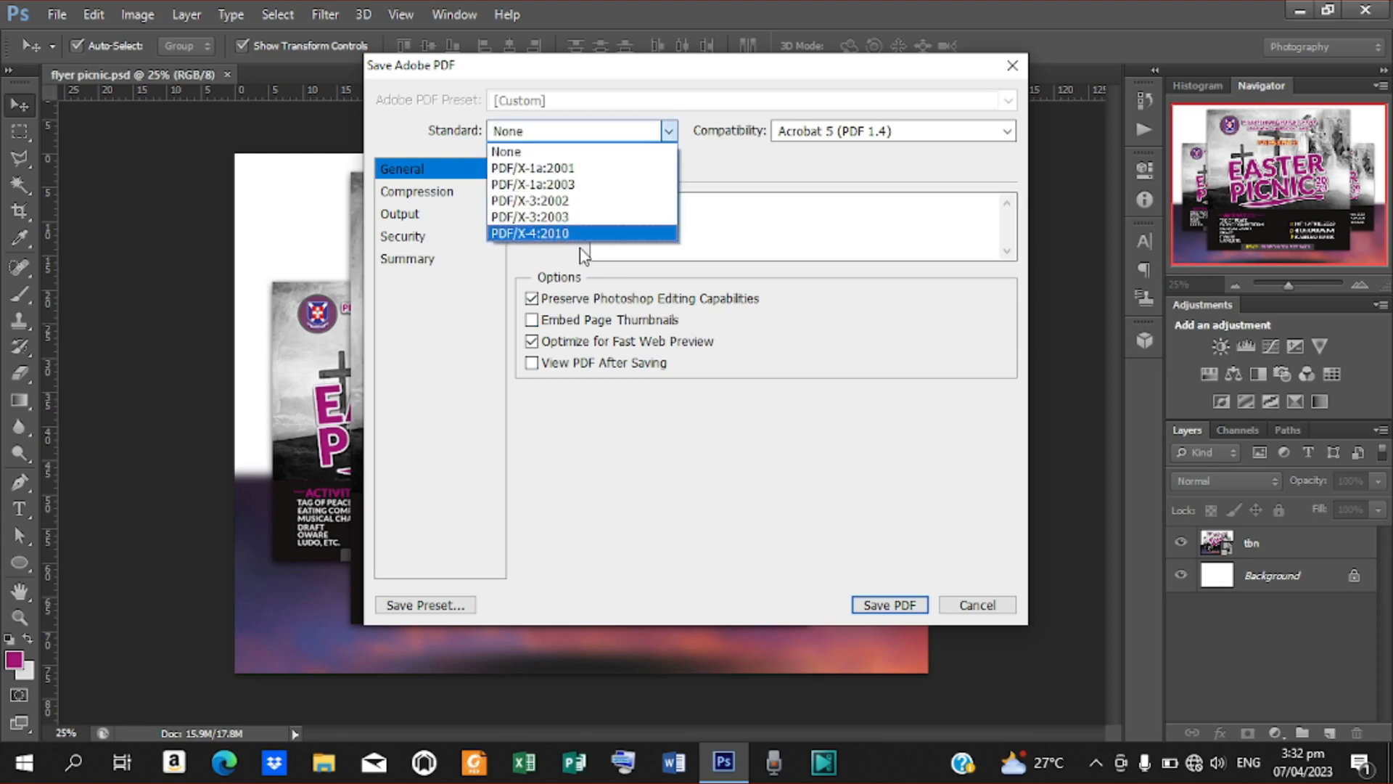
{"action": "left_click", "coordinate": [616, 155]}
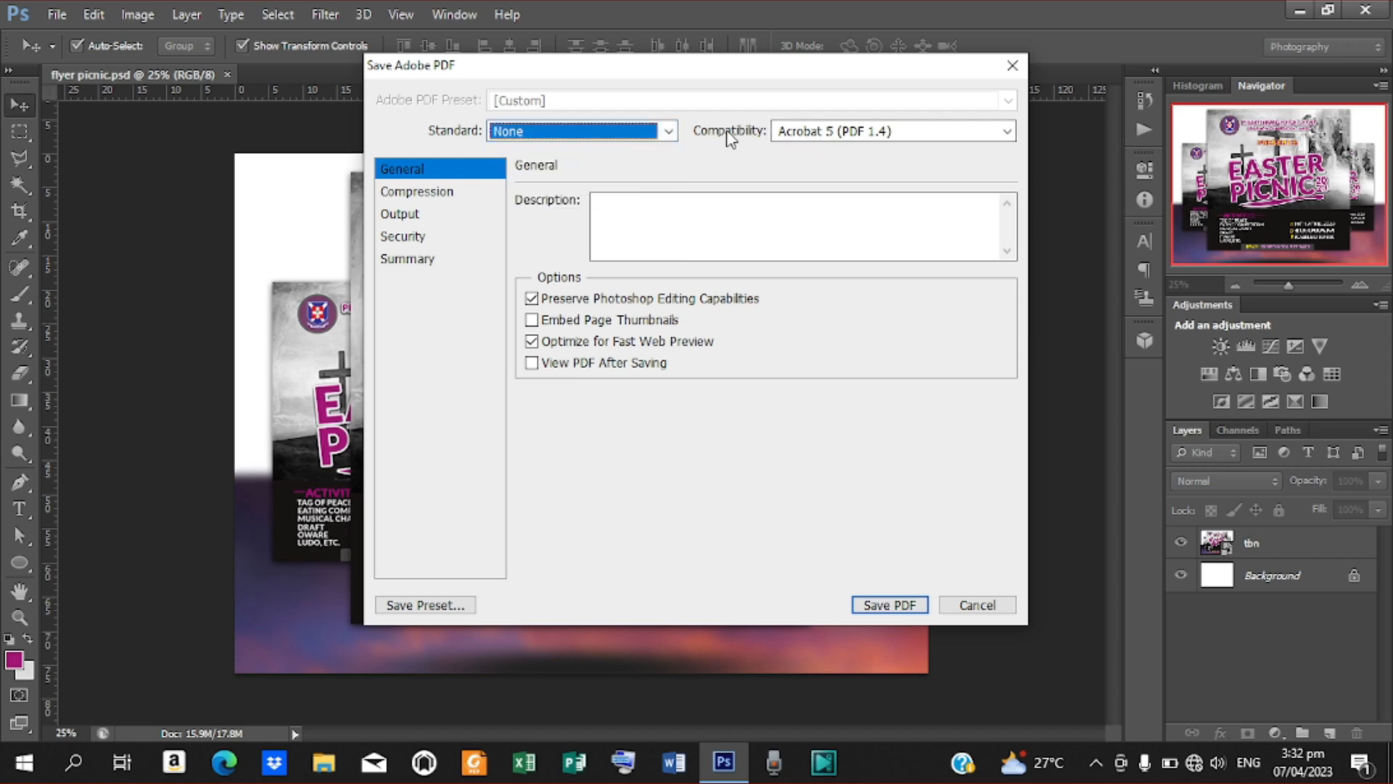
{"action": "left_click", "coordinate": [1006, 131]}
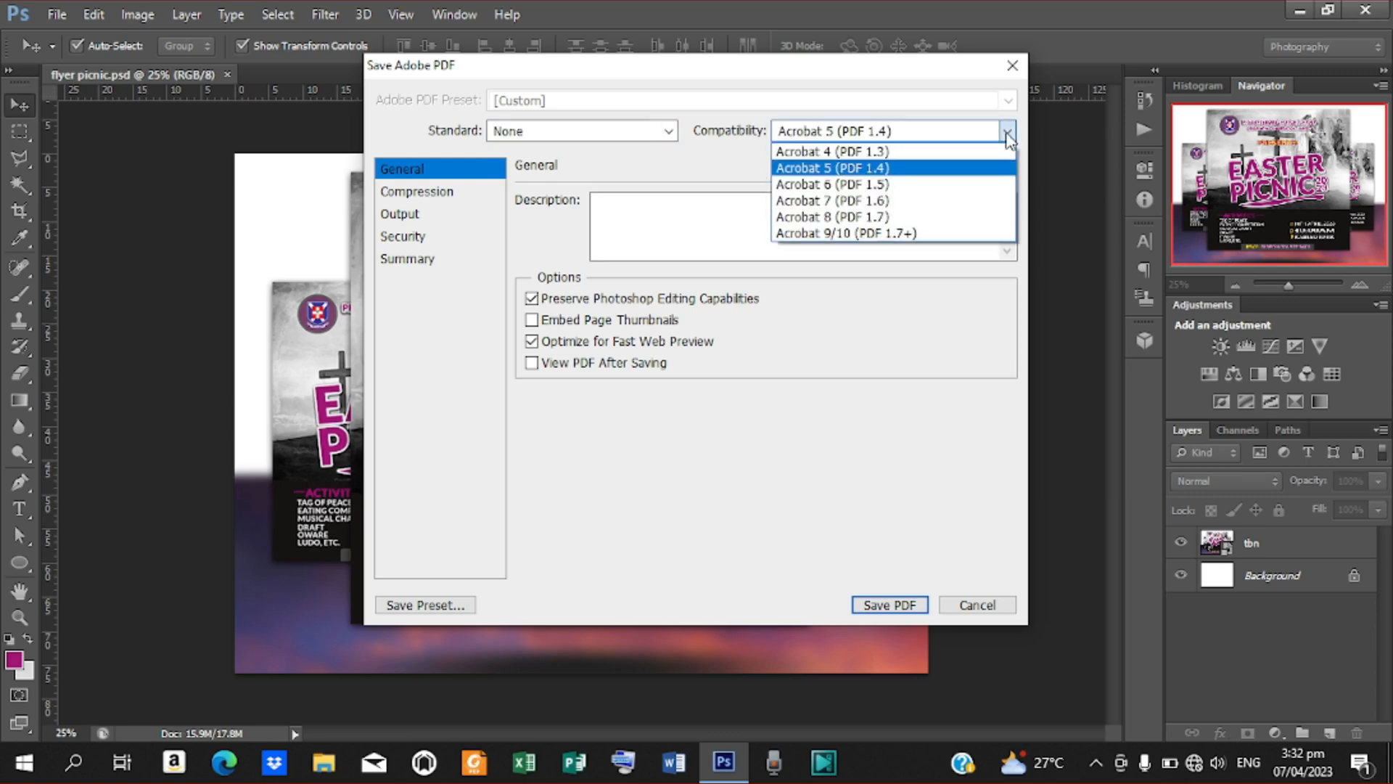
{"action": "left_click", "coordinate": [929, 235]}
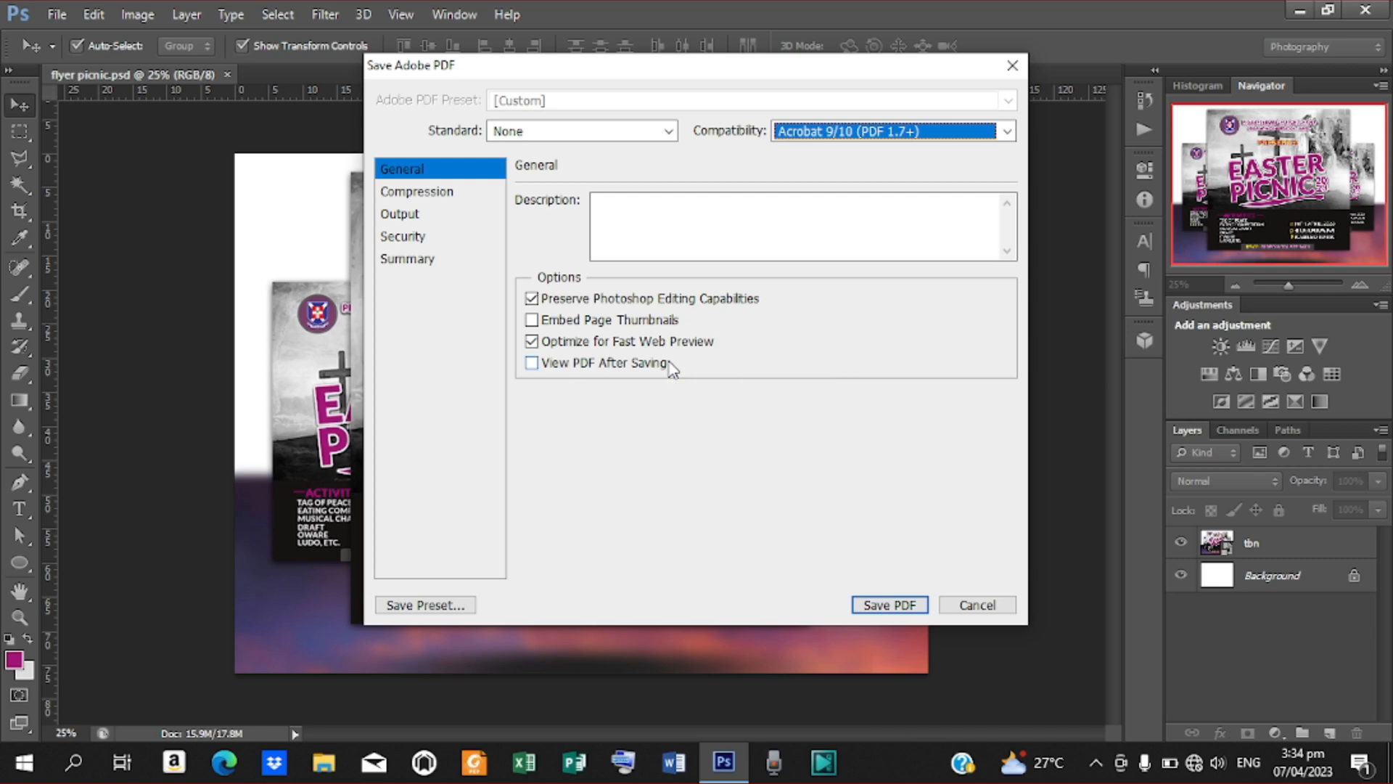
{"action": "left_click", "coordinate": [533, 364]}
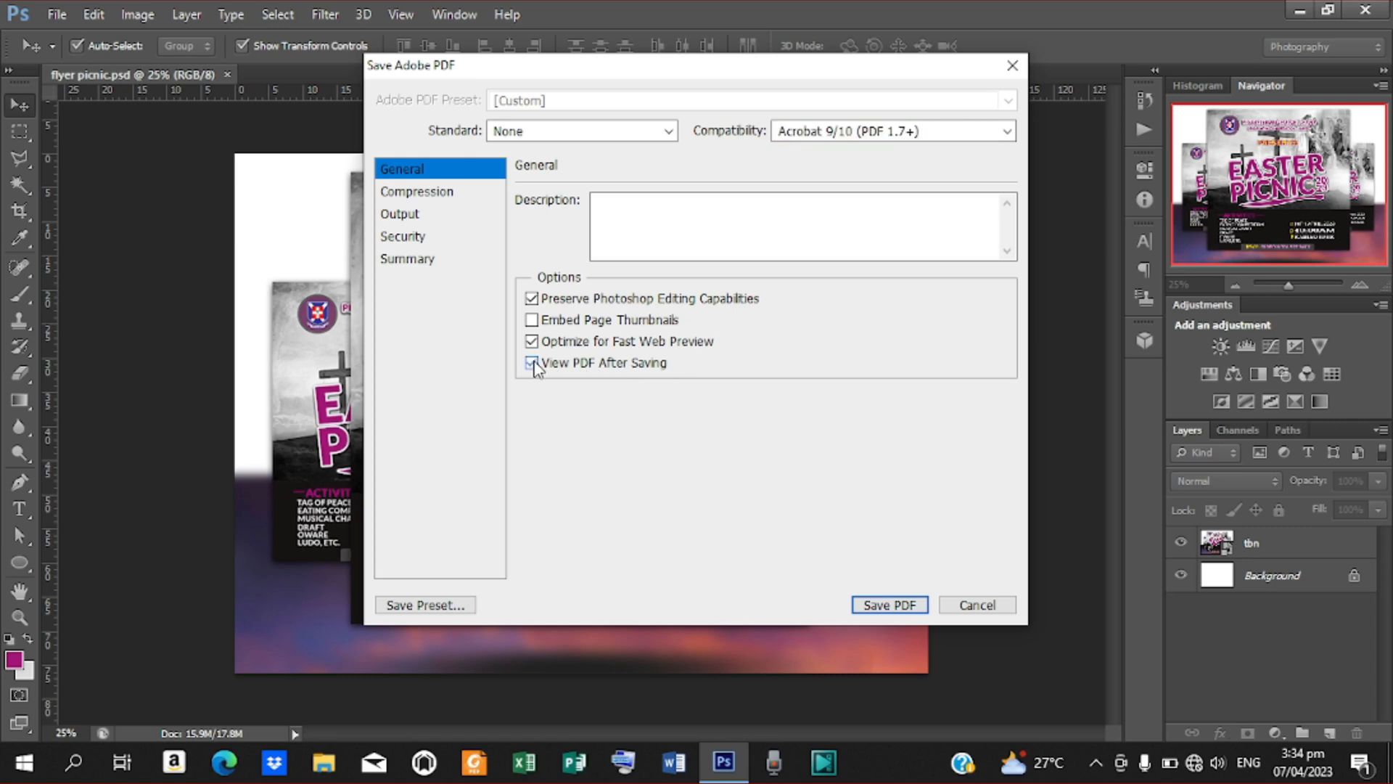
Set the PDF compression to bicubic downsampling to 300 pixels/inch with Medium image quality
{"action": "left_click", "coordinate": [438, 194]}
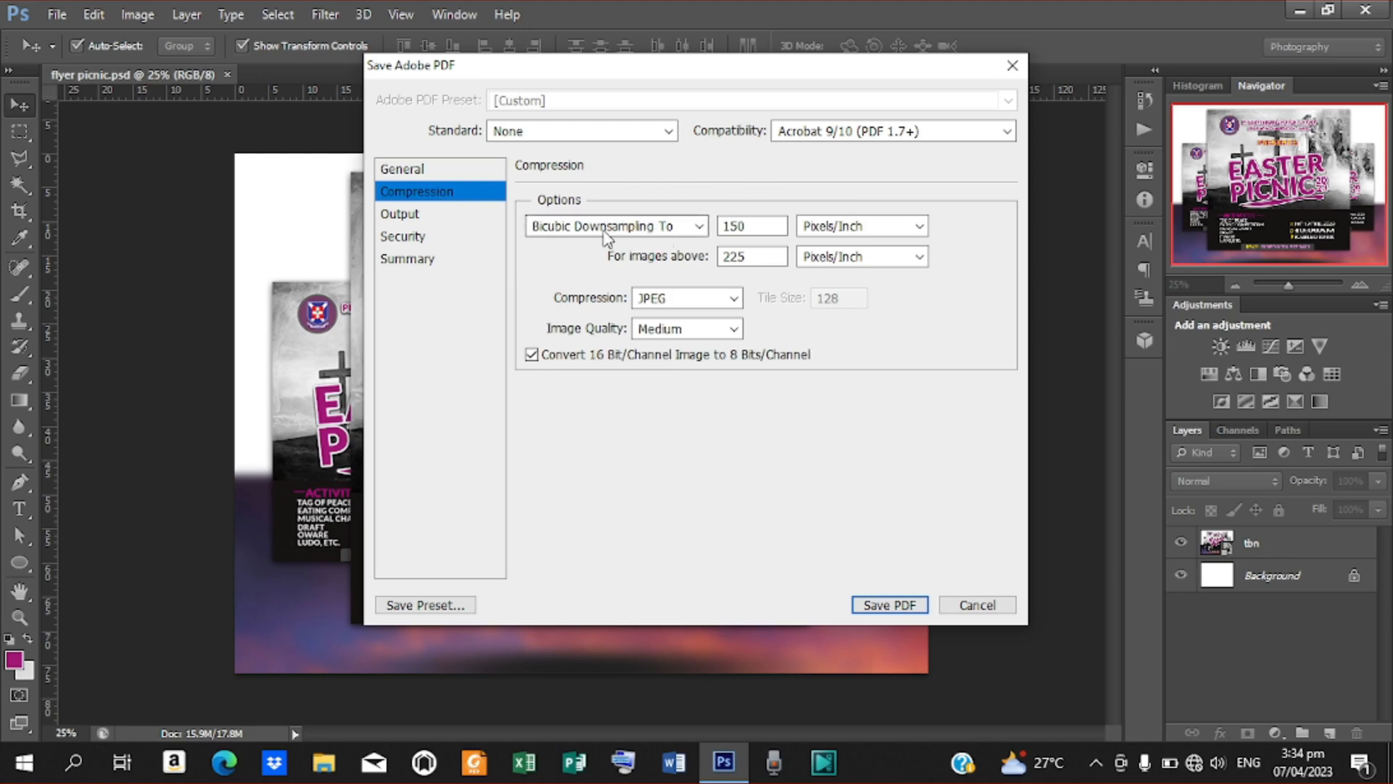
{"action": "left_click", "coordinate": [699, 227]}
{"action": "left_click", "coordinate": [700, 227]}
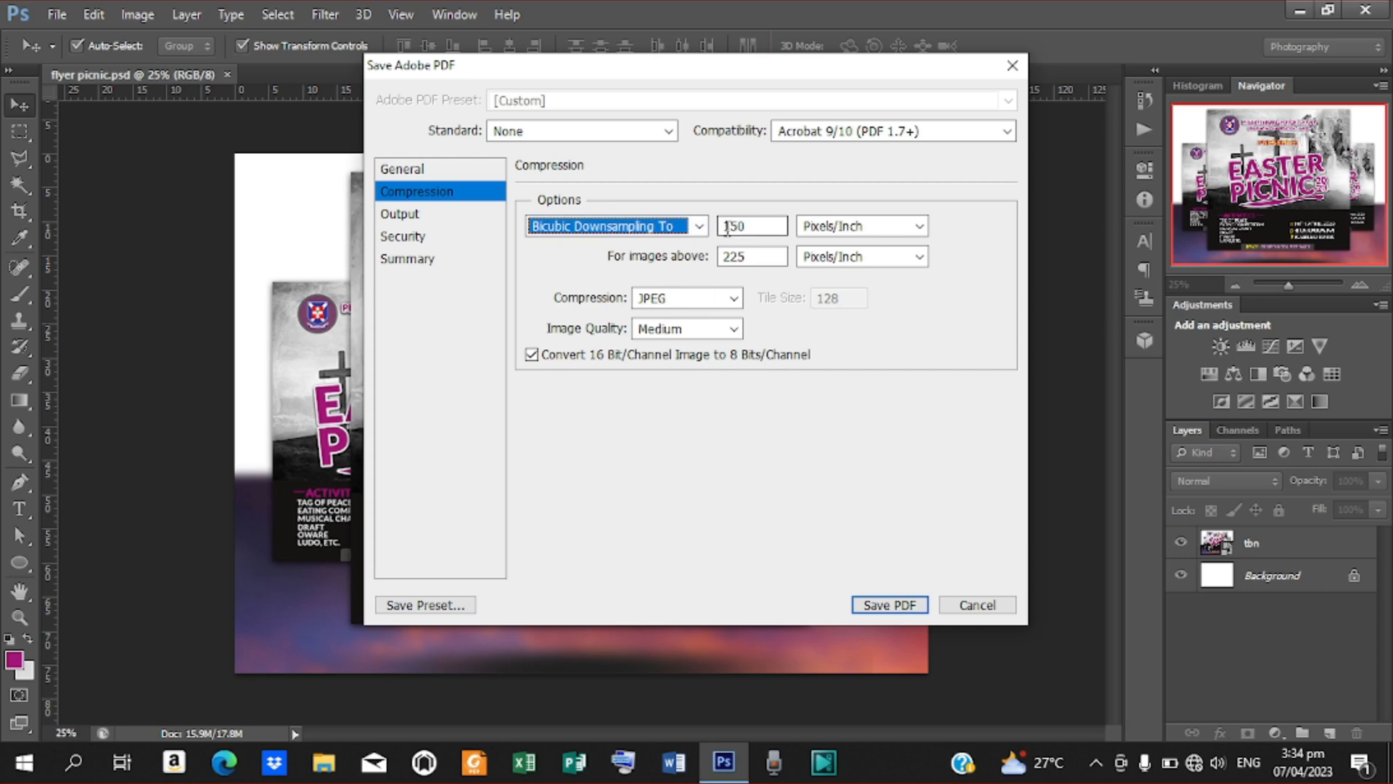
{"action": "key", "text": "Tab"}
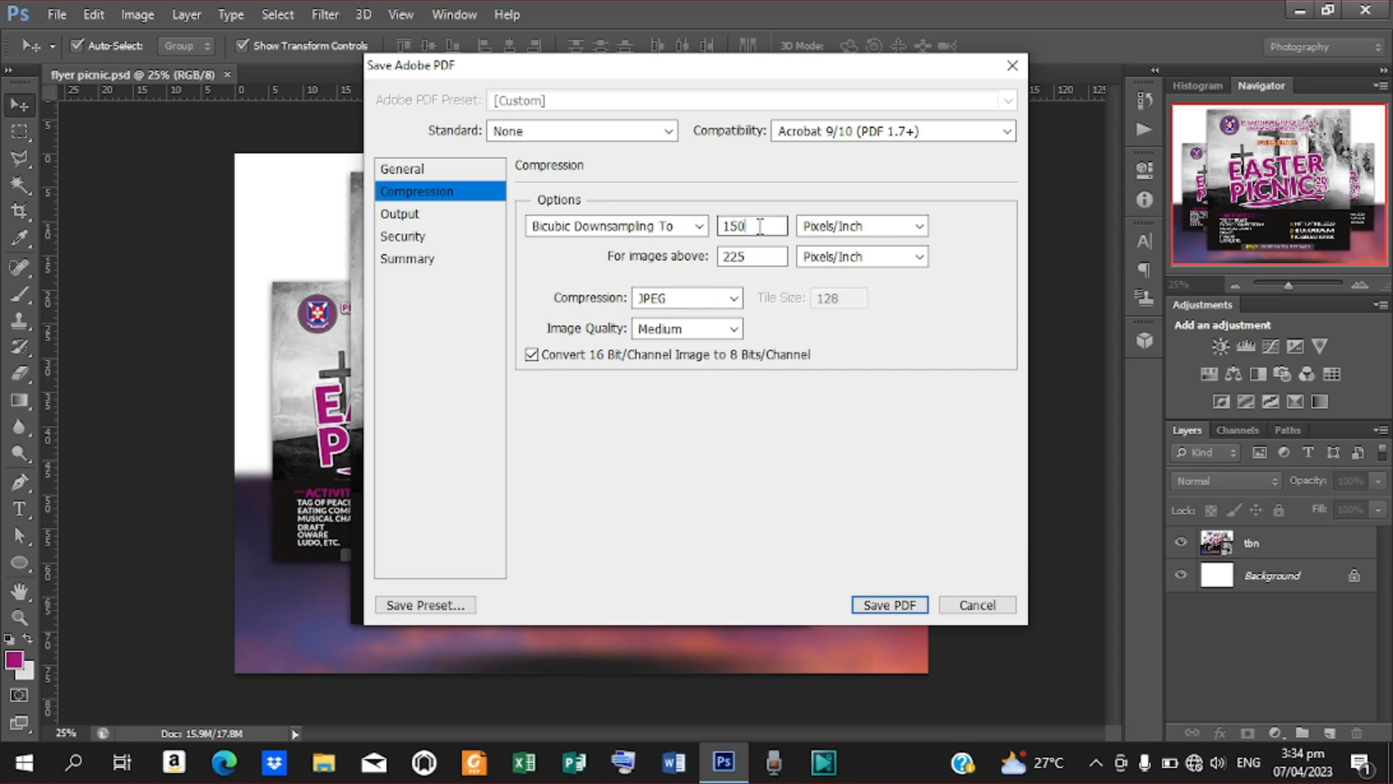
{"action": "type", "text": "300"}
{"action": "left_click", "coordinate": [734, 330]}
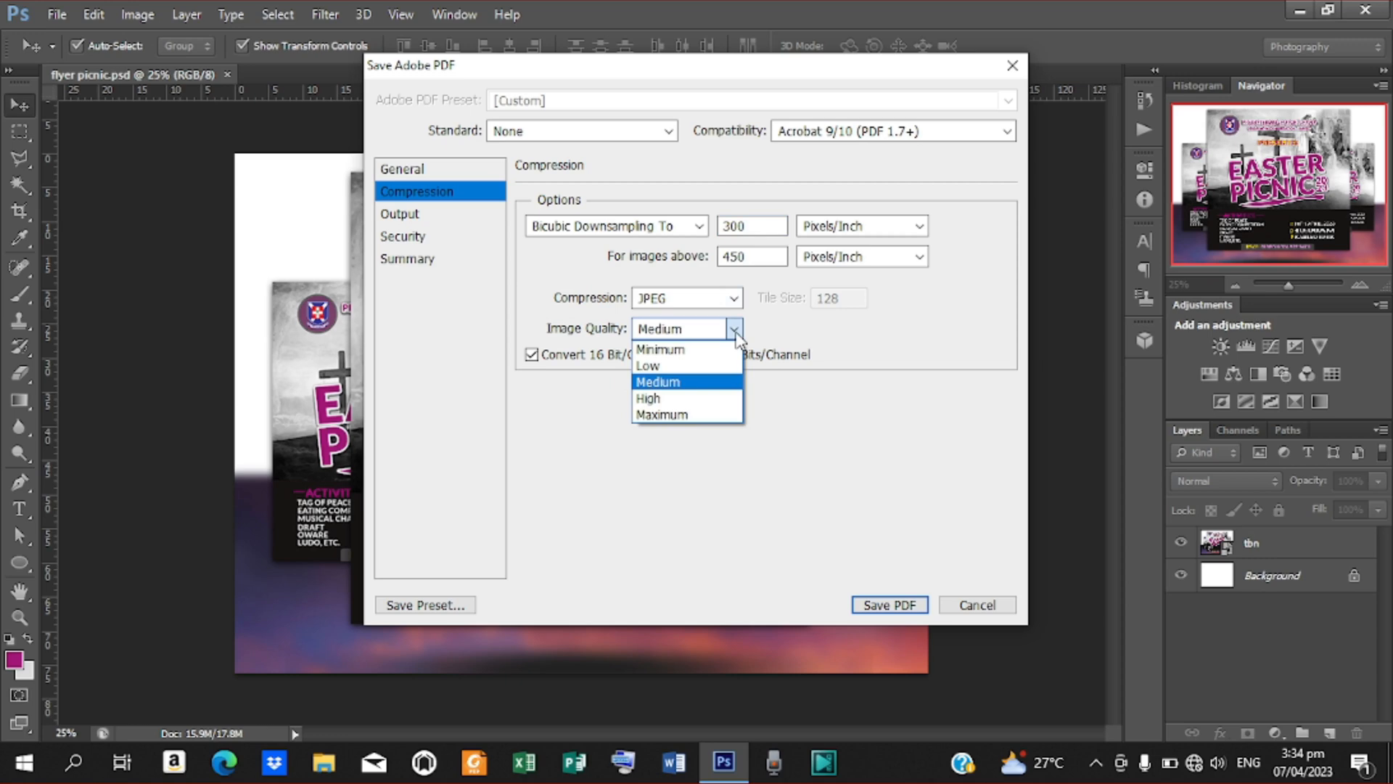
{"action": "left_click", "coordinate": [707, 383]}
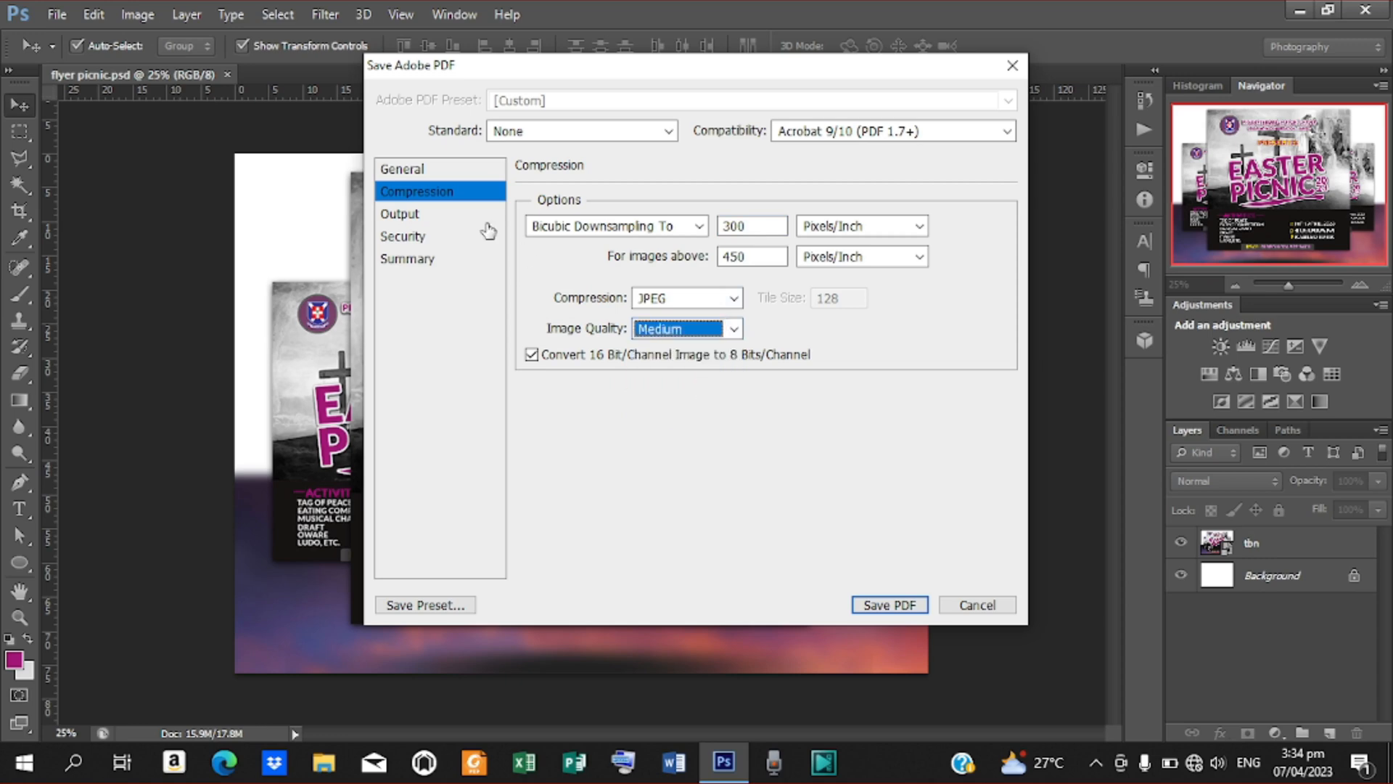
Look through the PDF output and security settings, and try requiring a password to open the document
{"action": "left_click", "coordinate": [411, 215]}
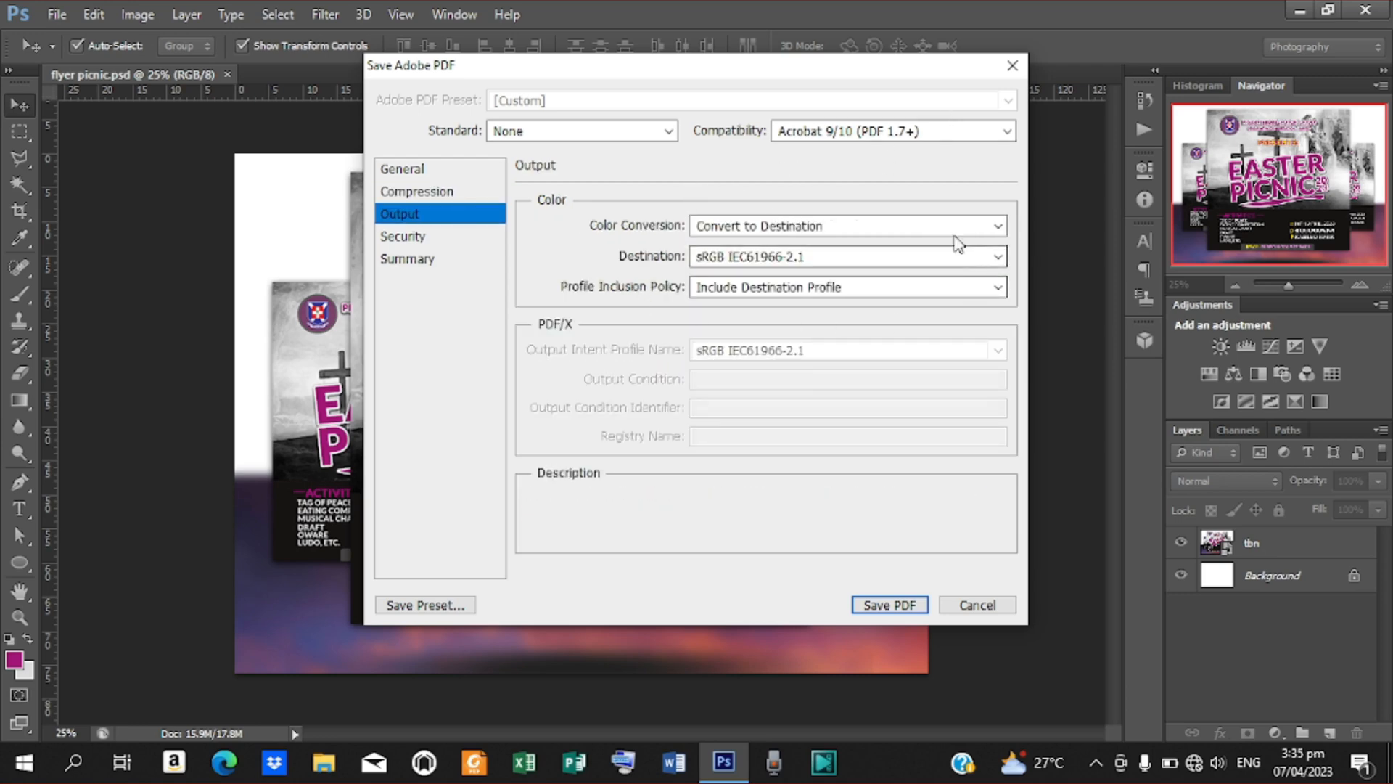
{"action": "left_click", "coordinate": [404, 240]}
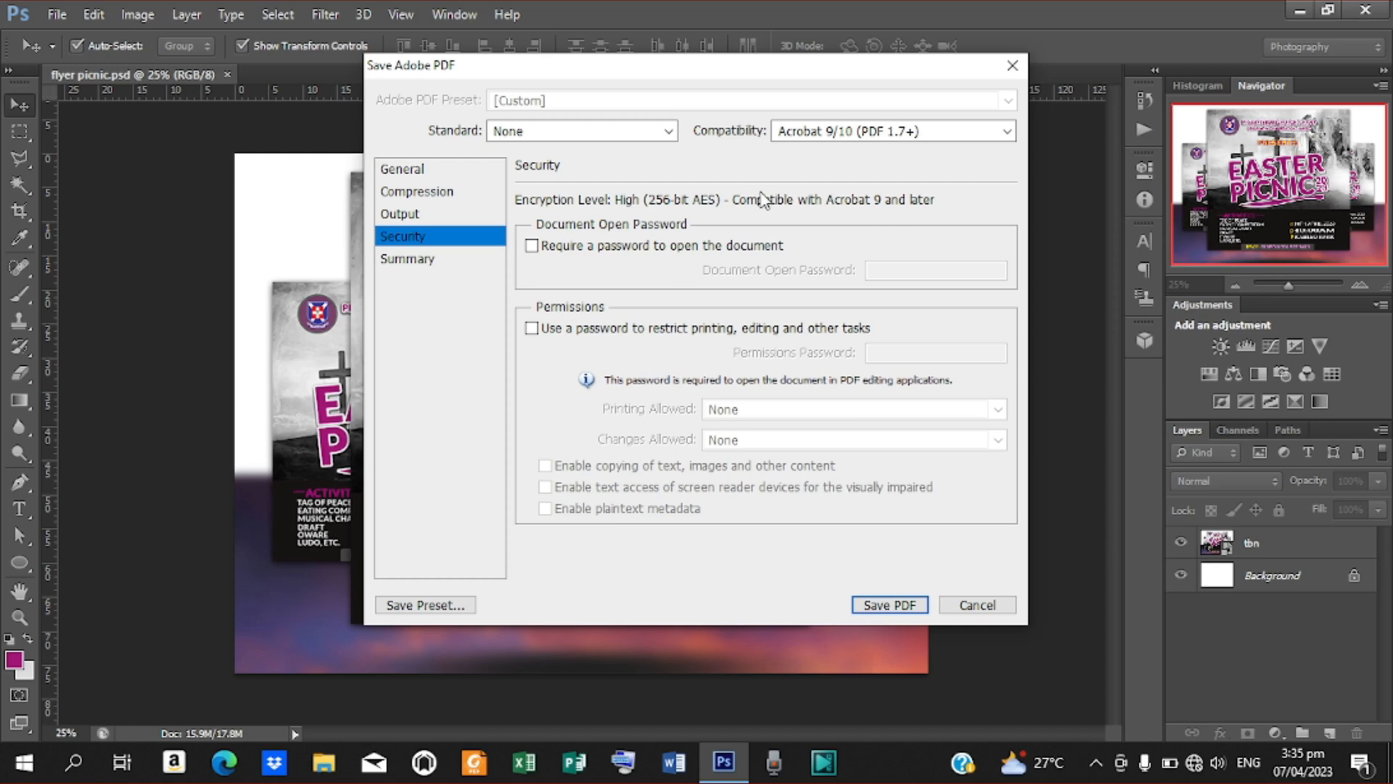
{"action": "left_click", "coordinate": [533, 247]}
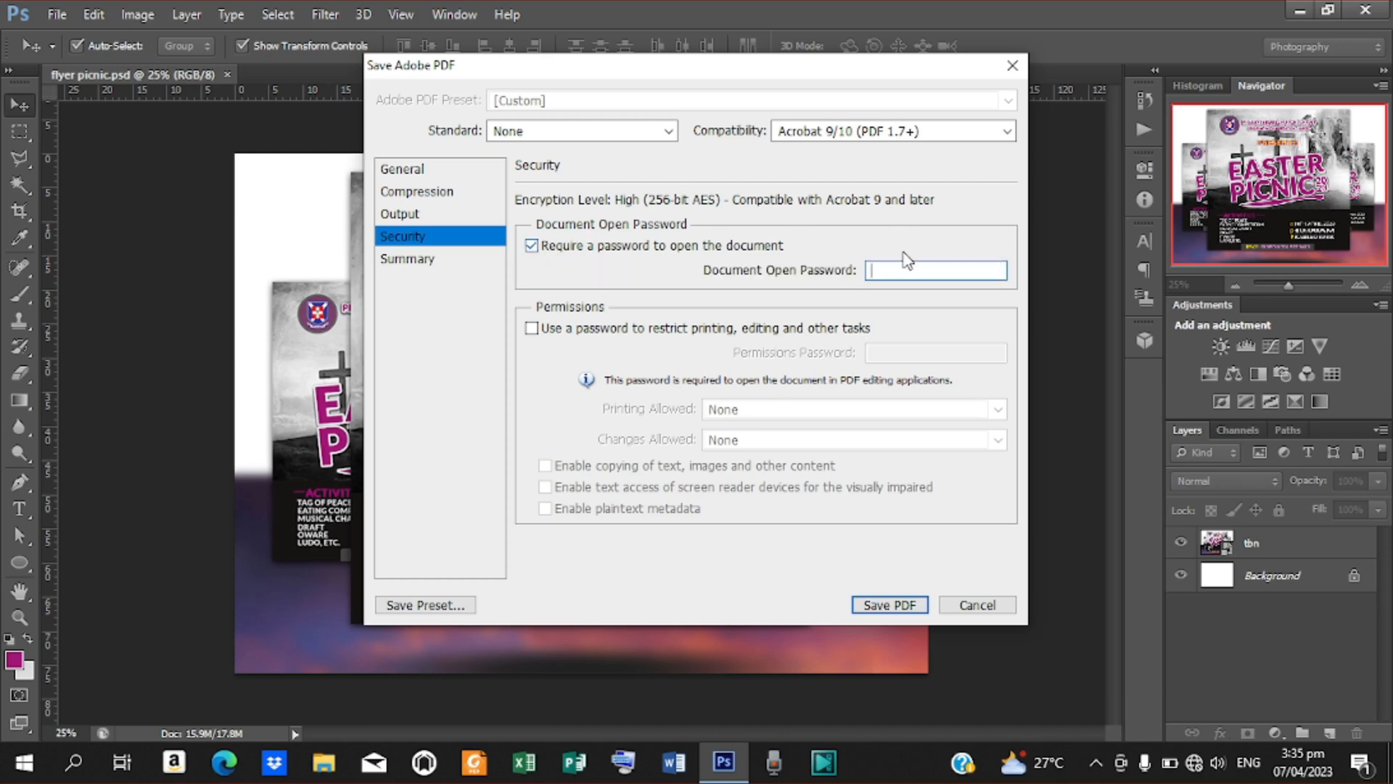
{"action": "left_click", "coordinate": [876, 270]}
{"action": "left_click", "coordinate": [533, 247]}
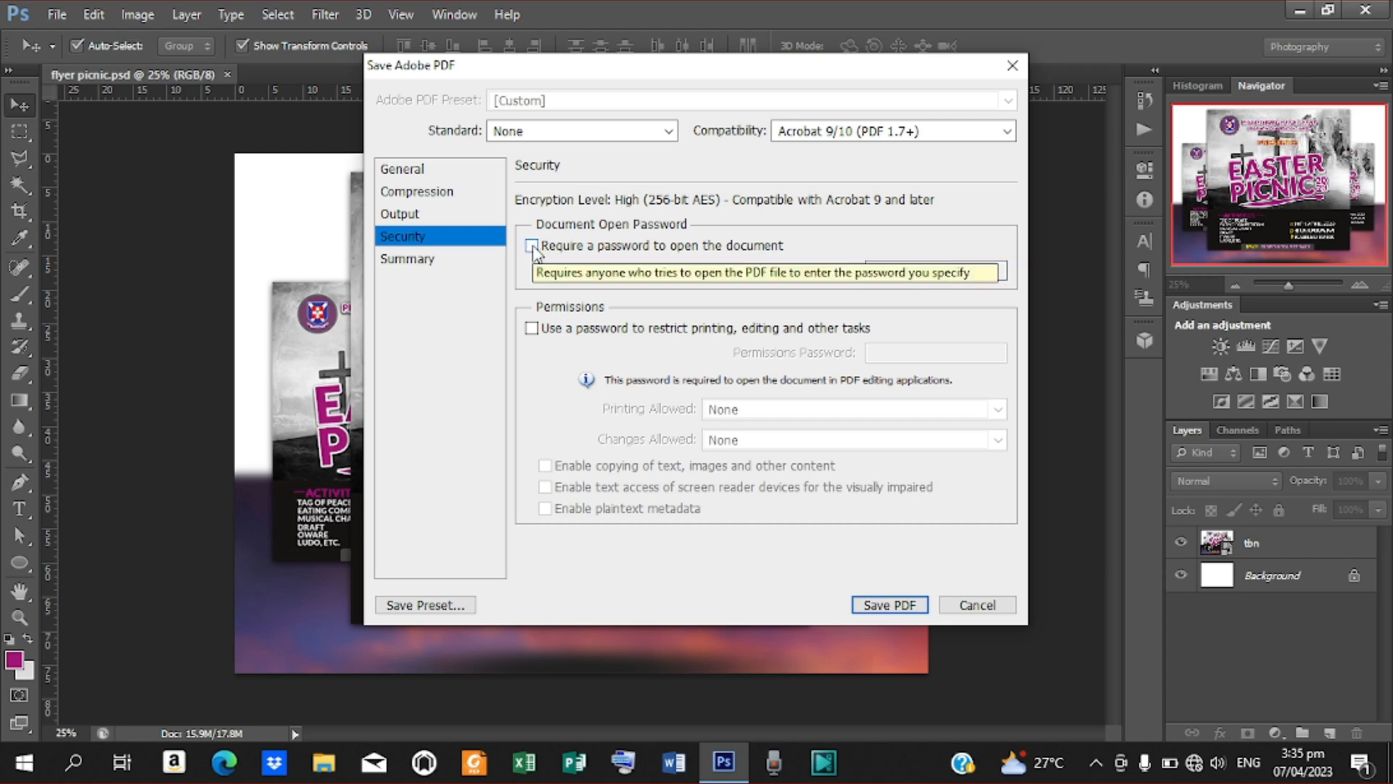
Review the summary of PDF options and save the PDF, agreeing to preserve Photoshop editing capabilities
{"action": "left_click", "coordinate": [412, 259]}
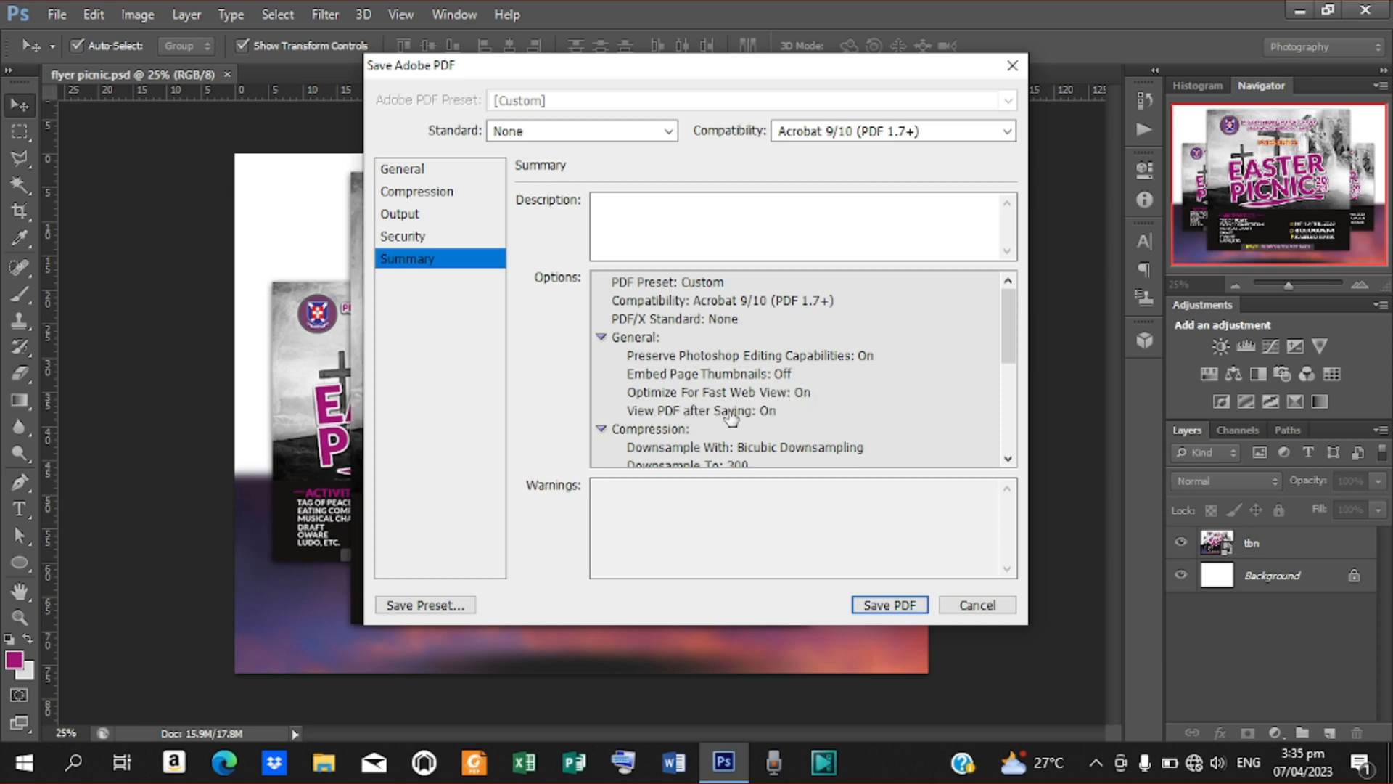
{"action": "left_click_drag", "start_coordinate": [1019, 342], "coordinate": [1020, 430]}
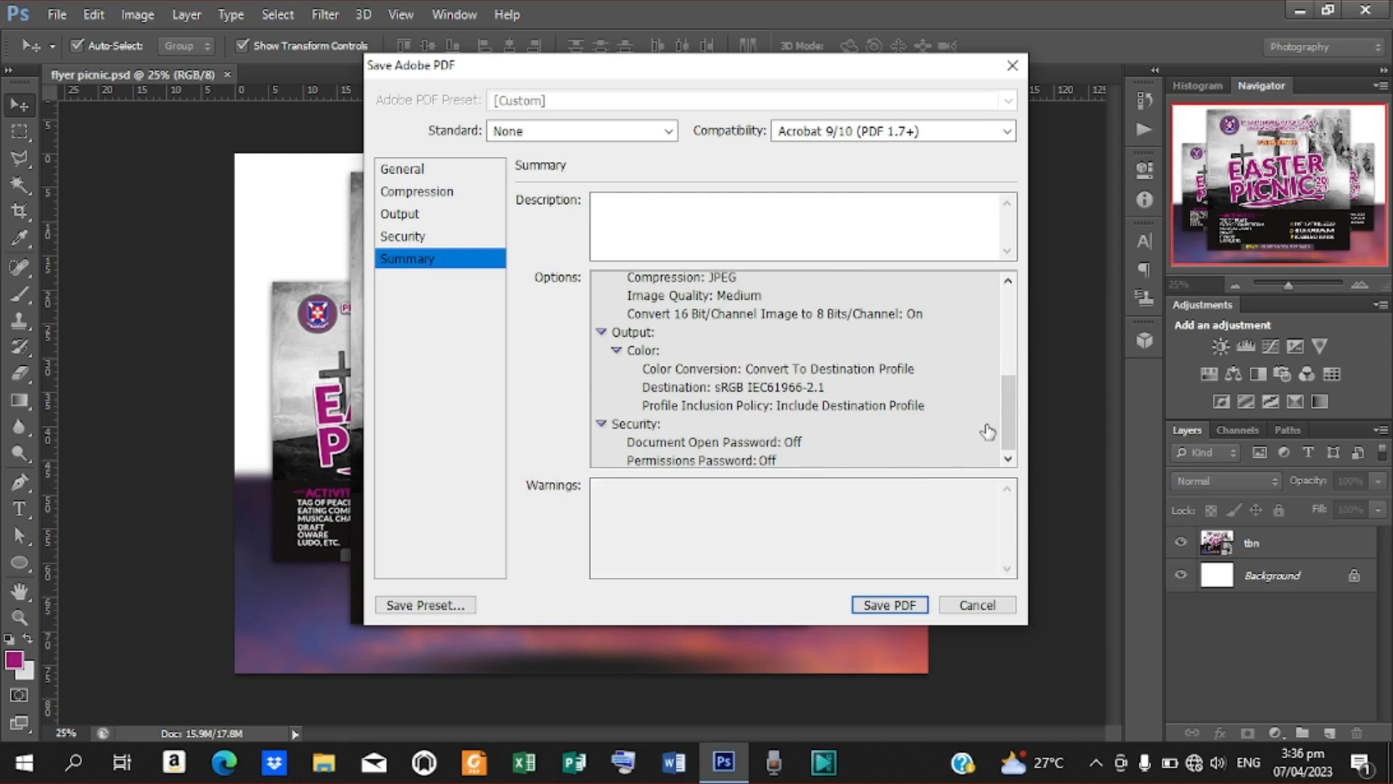
{"action": "left_click_drag", "start_coordinate": [1003, 415], "coordinate": [1002, 364]}
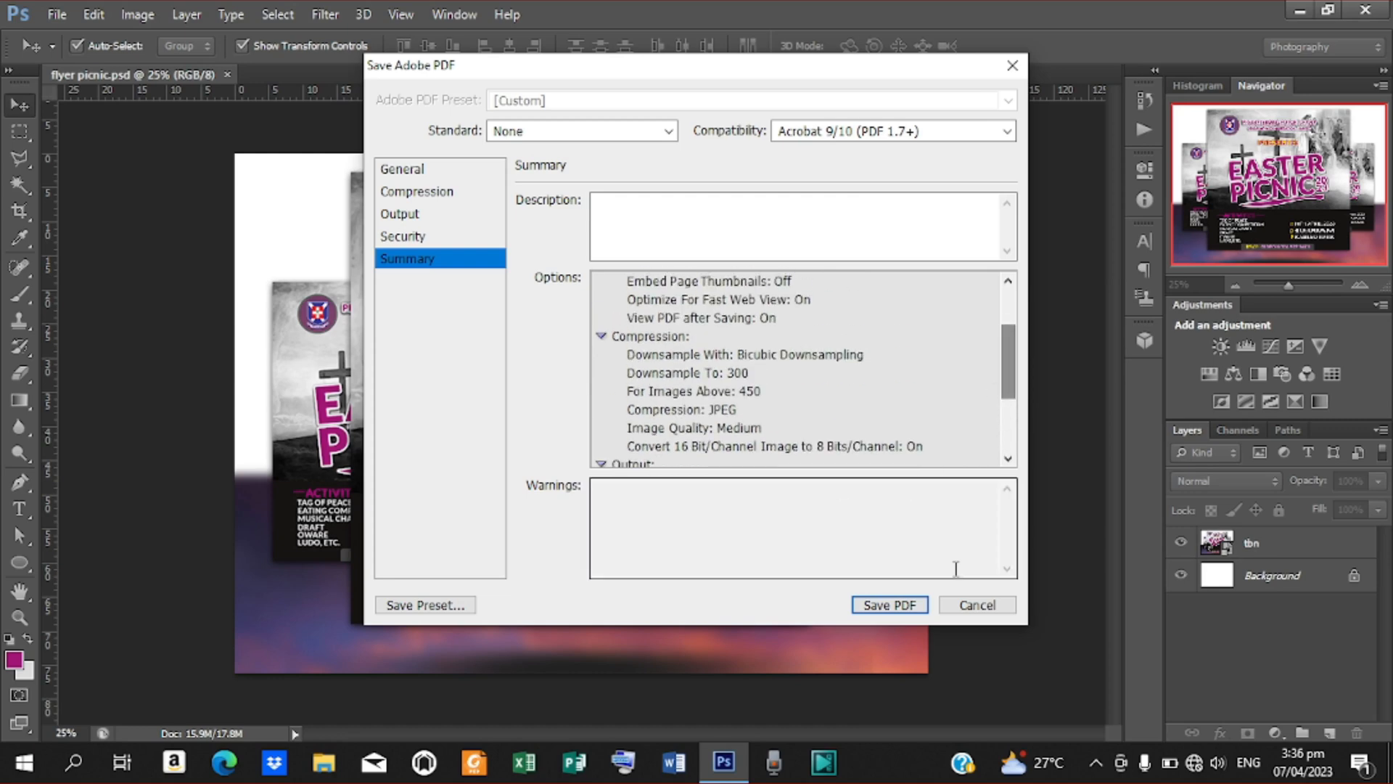
{"action": "left_click", "coordinate": [909, 609]}
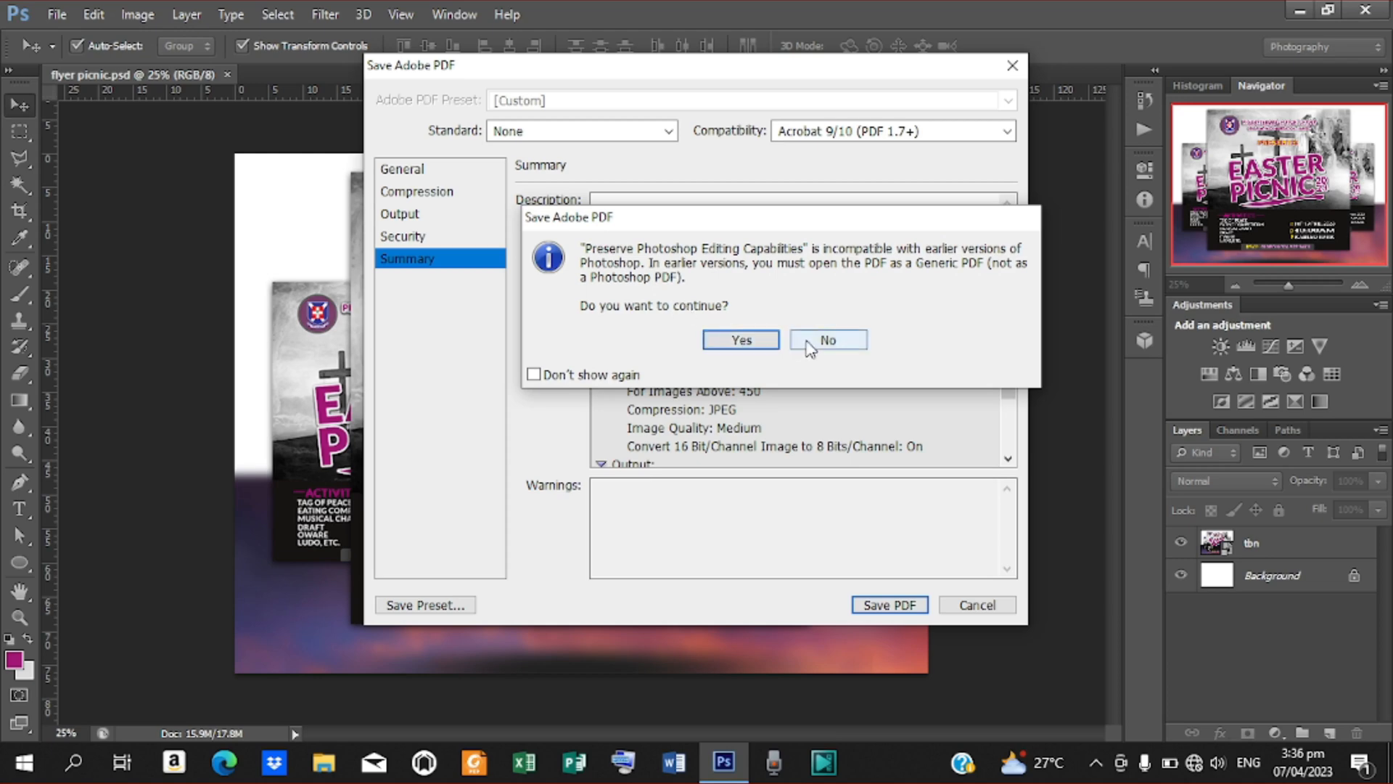
{"action": "left_click", "coordinate": [763, 341]}
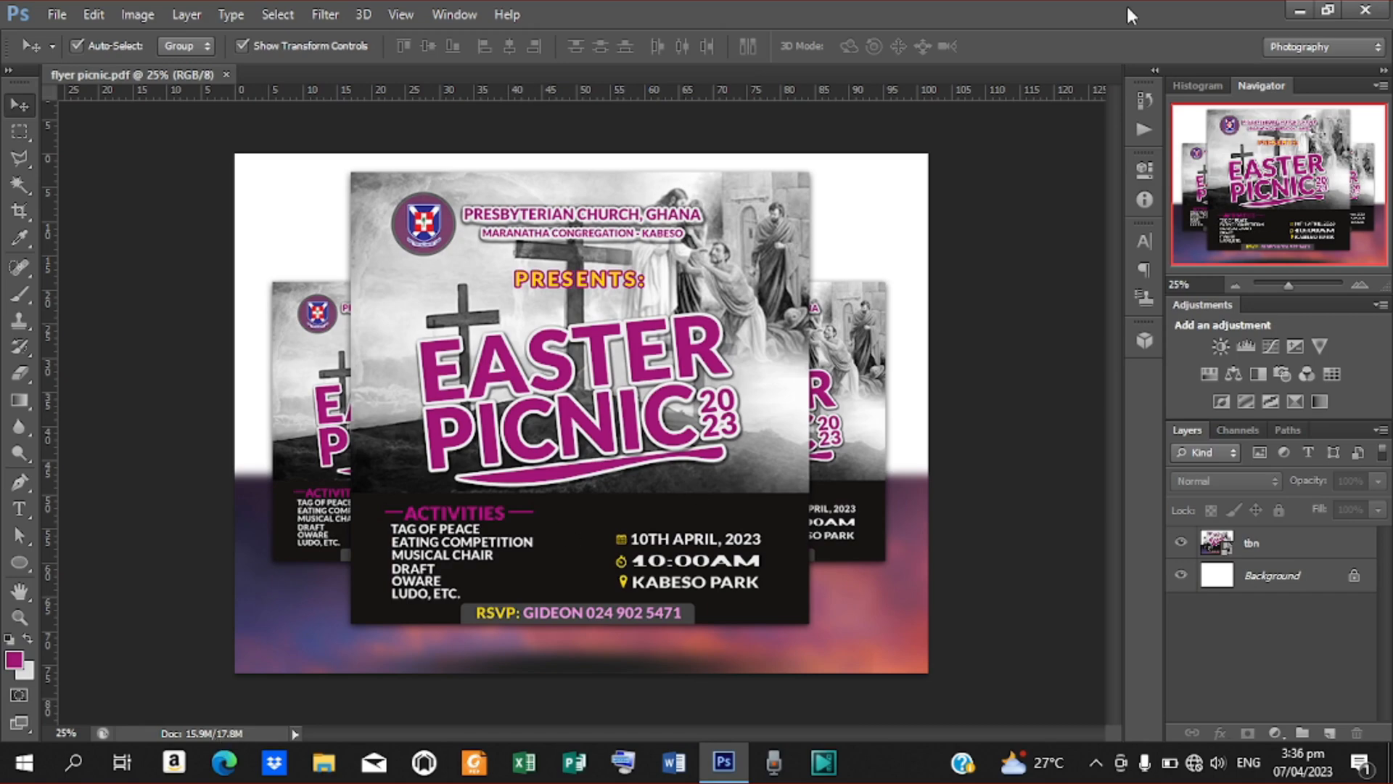
Go to the desktop and move the flyer picnic PDF to the empty area below the Mock up file
{"action": "left_click", "coordinate": [1303, 10]}
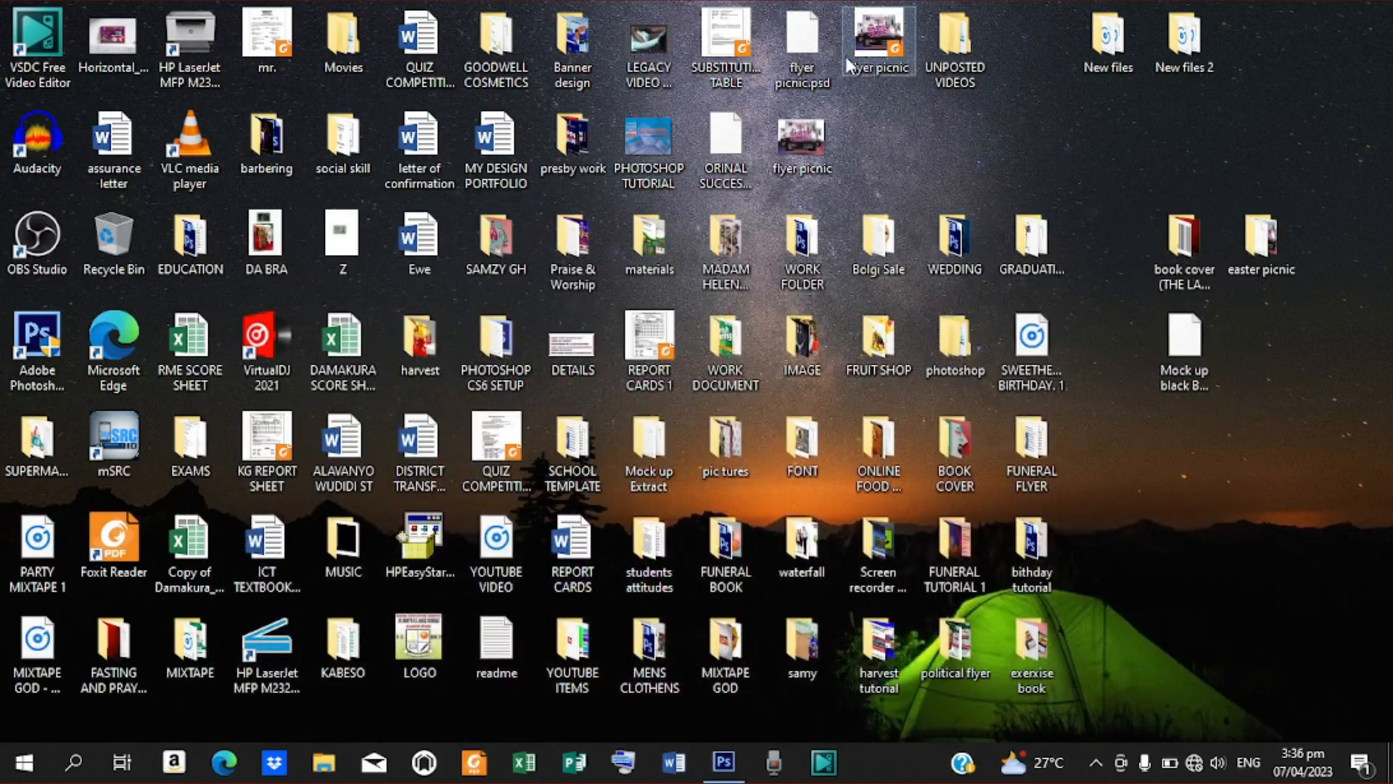
{"action": "left_click_drag", "start_coordinate": [866, 45], "coordinate": [1068, 207]}
{"action": "left_click_drag", "start_coordinate": [1091, 288], "coordinate": [1116, 408]}
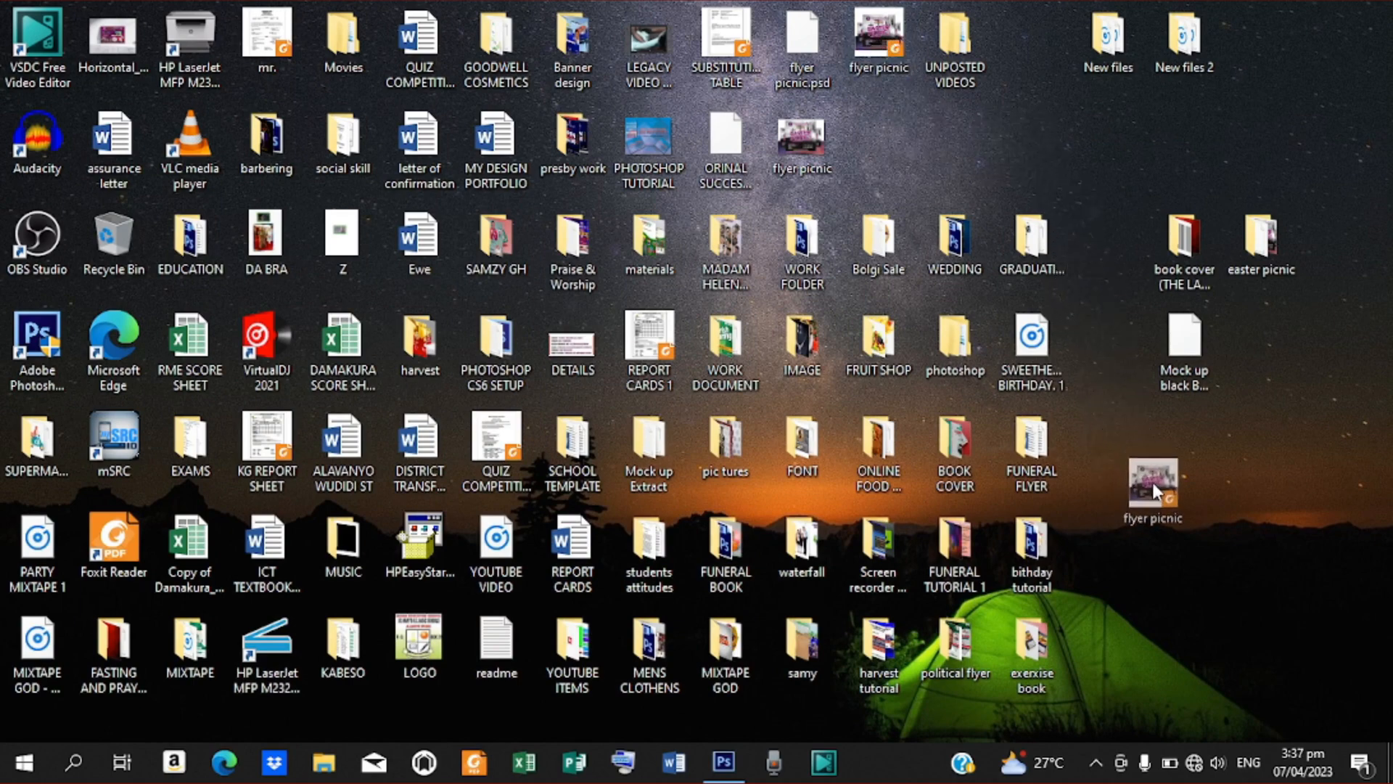
{"action": "left_click_drag", "start_coordinate": [1164, 519], "coordinate": [1165, 522]}
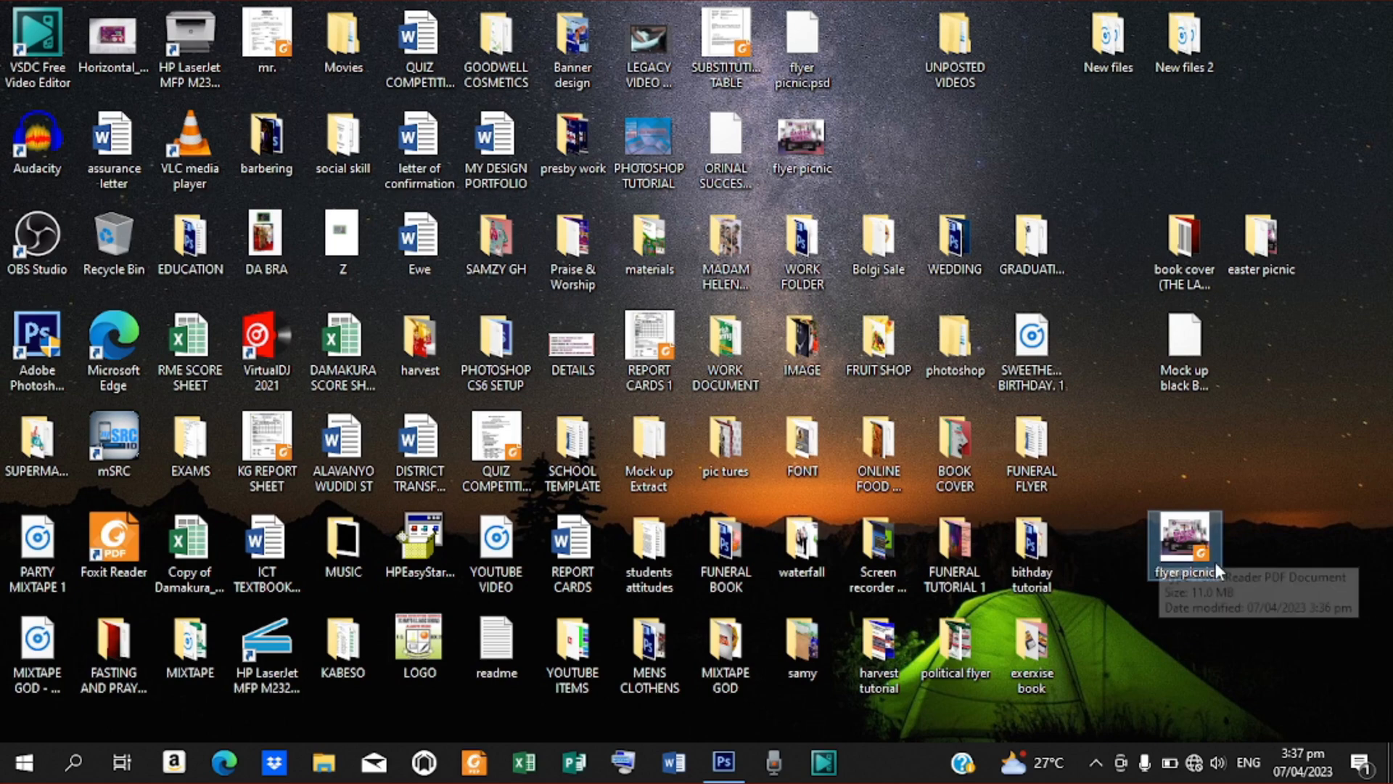
View the flyer picnic PDF in Foxit Reader, zooming out to see the whole page, and switch back to Photoshop
{"action": "double_click", "coordinate": [1176, 551]}
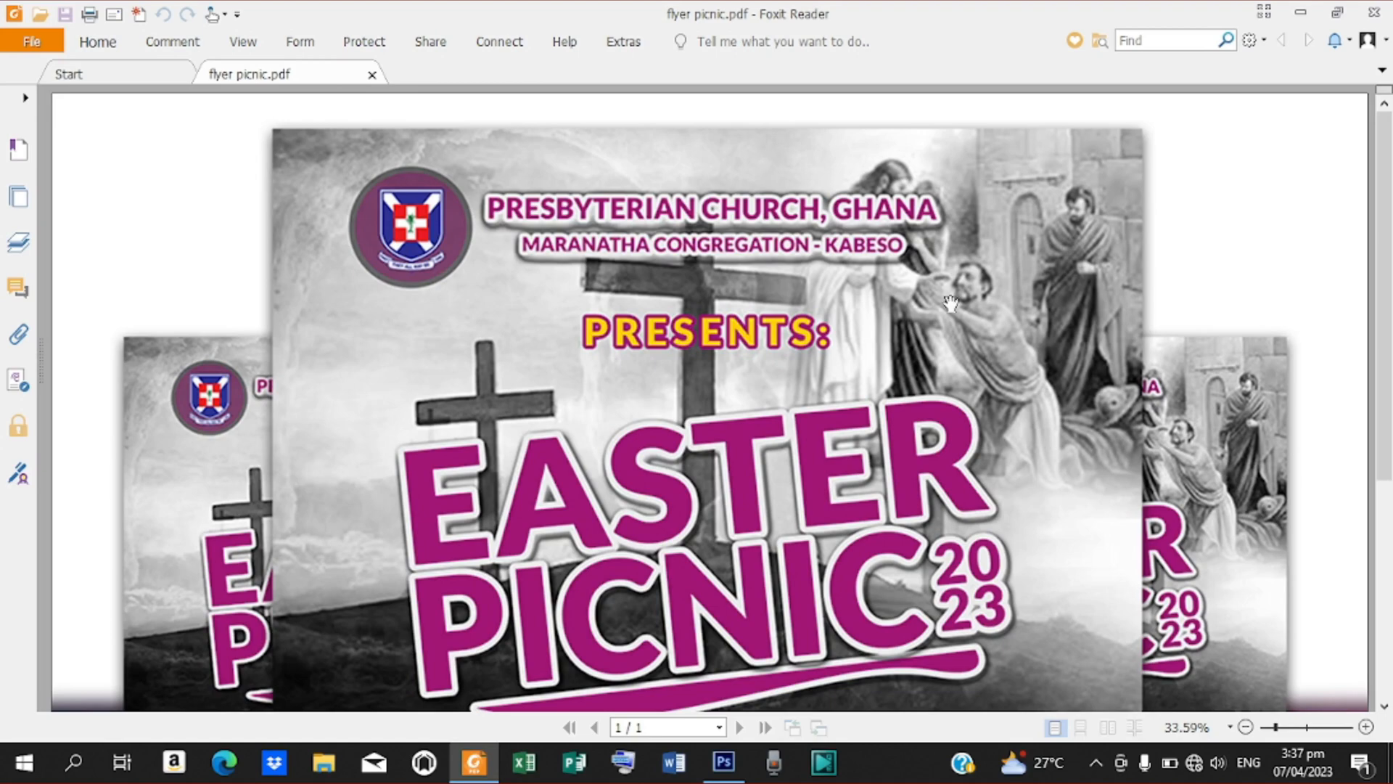
{"action": "left_click", "coordinate": [1247, 727]}
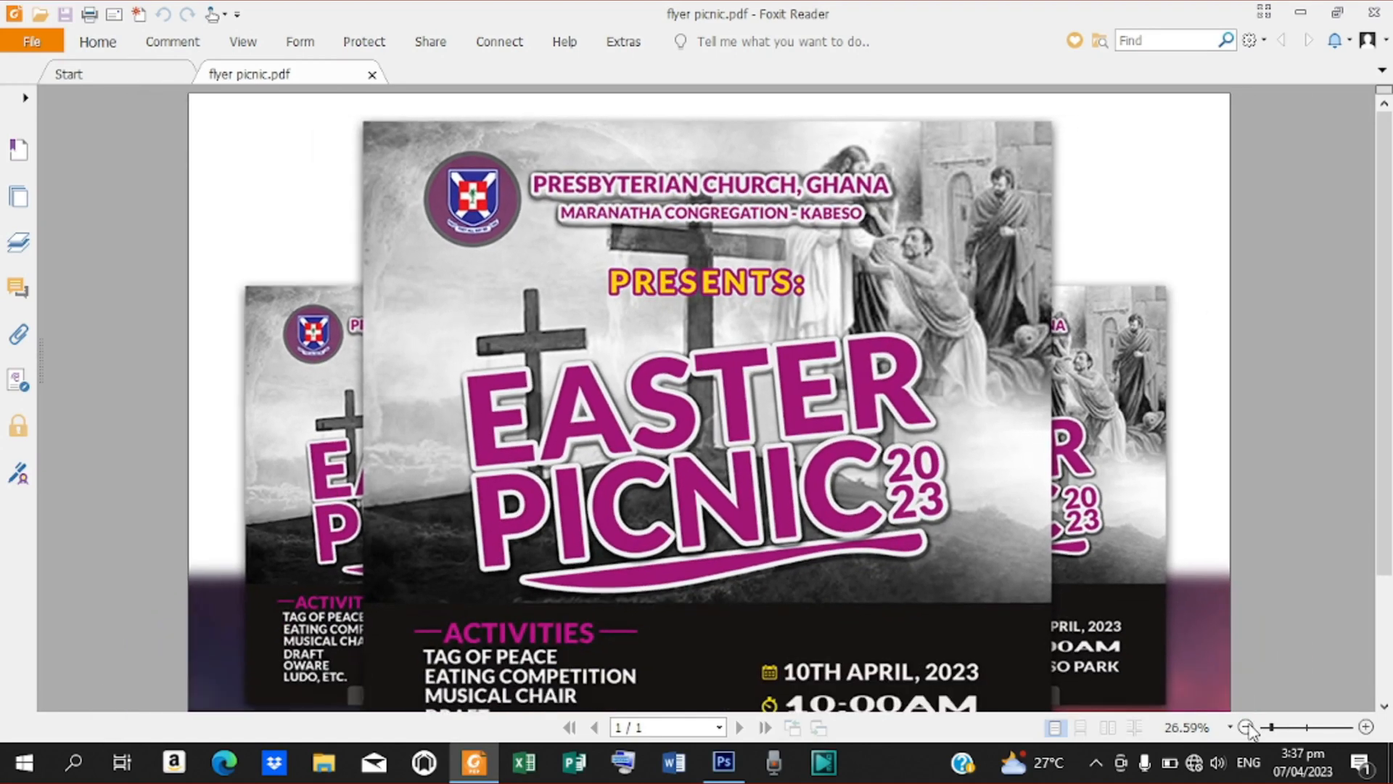
{"action": "left_click", "coordinate": [1246, 727]}
{"action": "left_click", "coordinate": [1247, 727]}
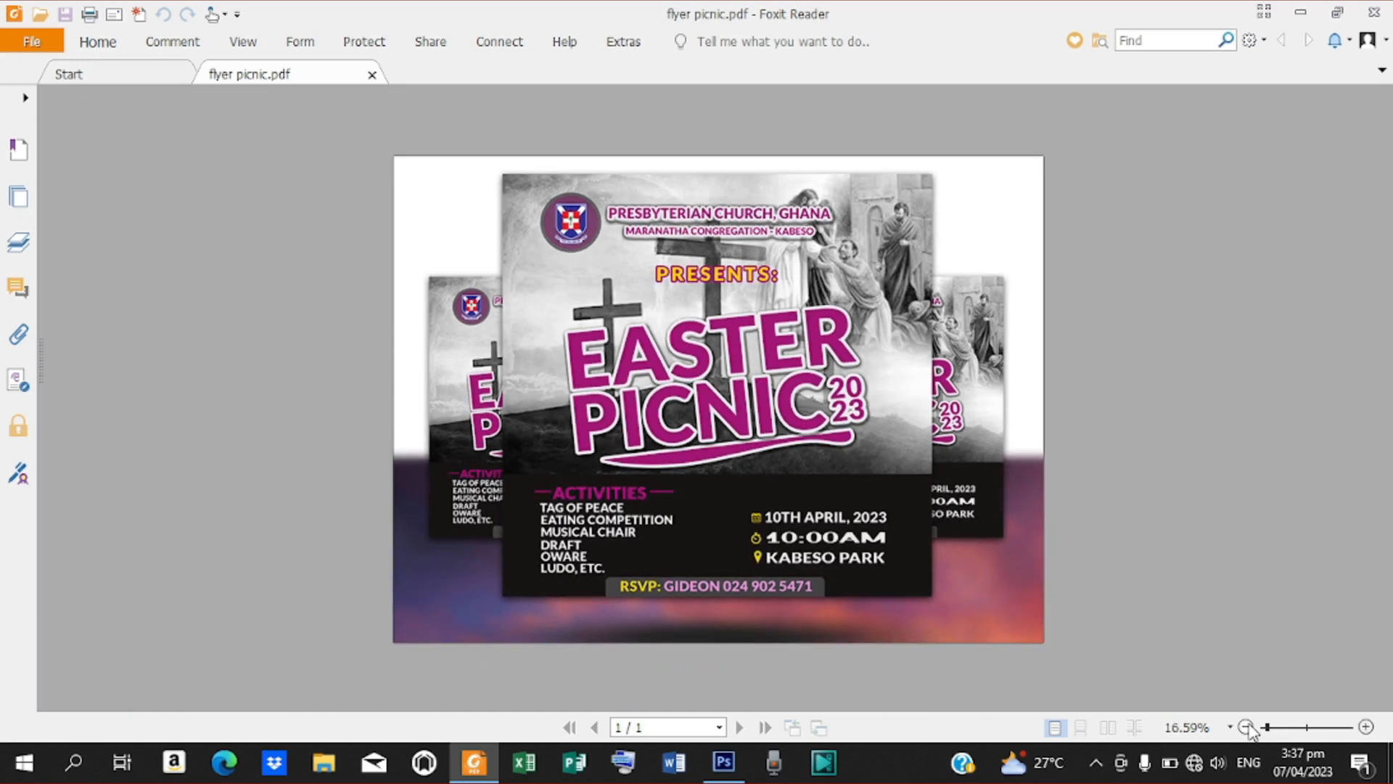
{"action": "left_click", "coordinate": [1365, 728]}
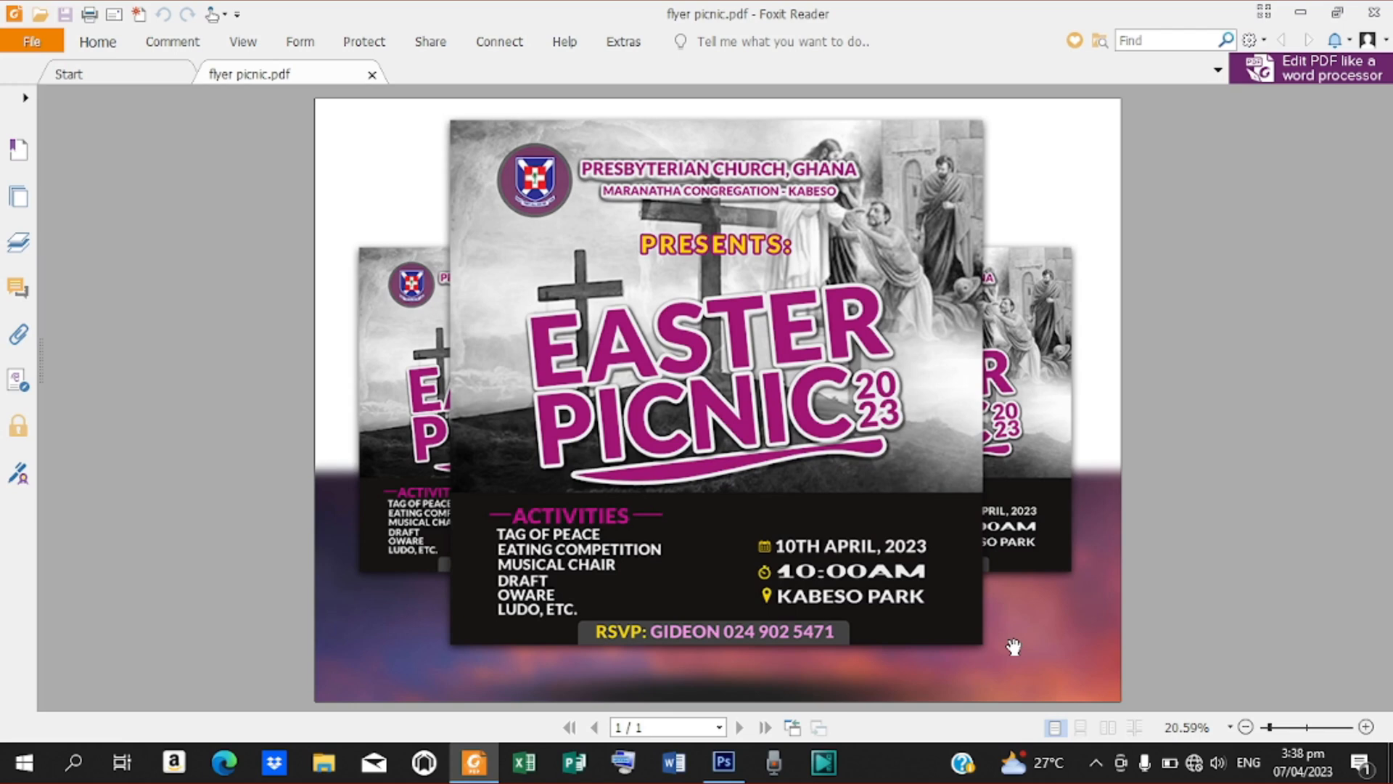
{"action": "left_click", "coordinate": [723, 762]}
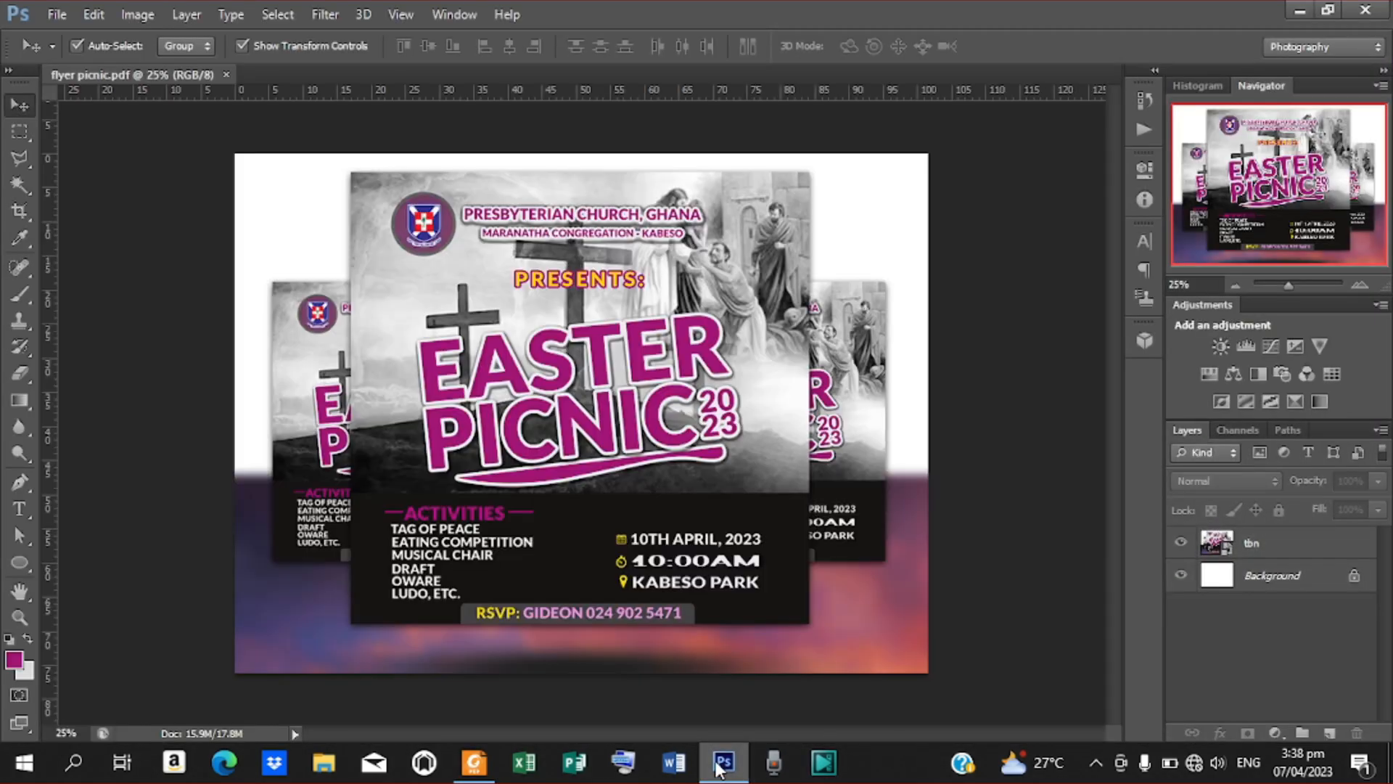